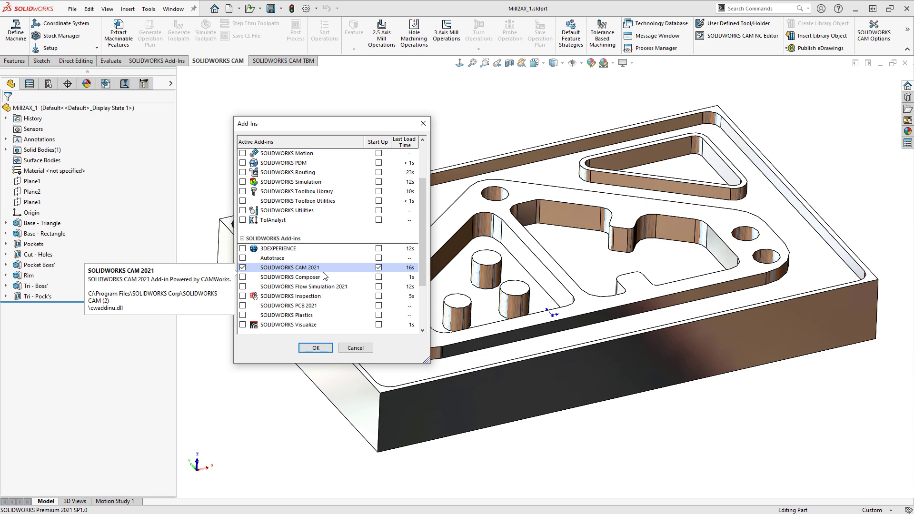
- Apply the add-in selection with SOLIDWORKS CAM 2021 enabled, and look over the part's CAM feature tree and tool tree
click(315, 347)
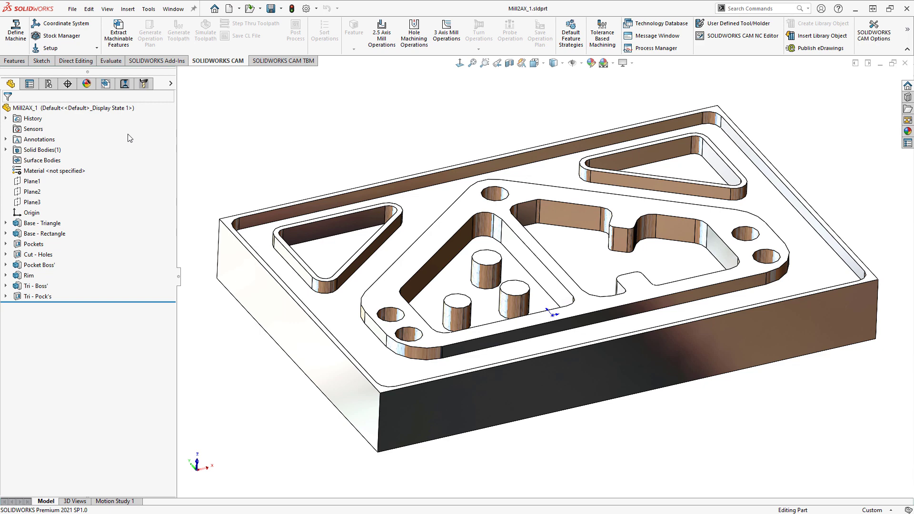
click(106, 84)
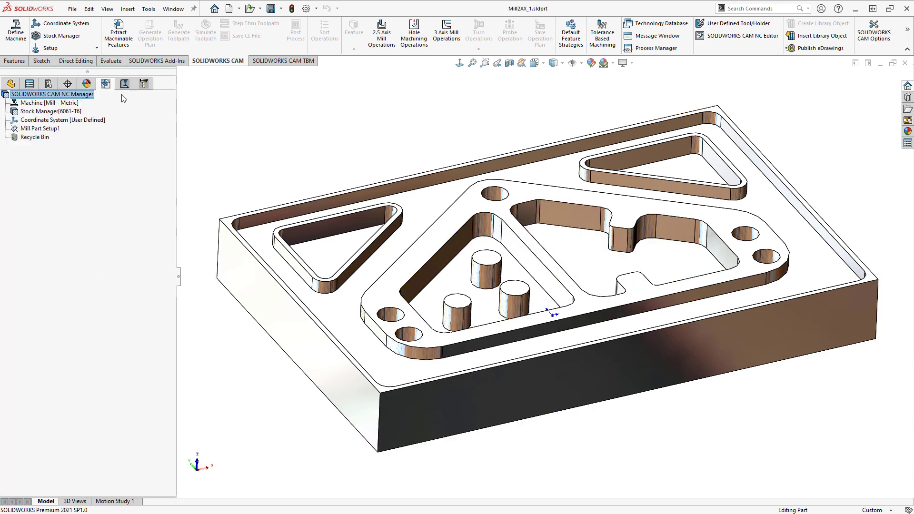
click(142, 85)
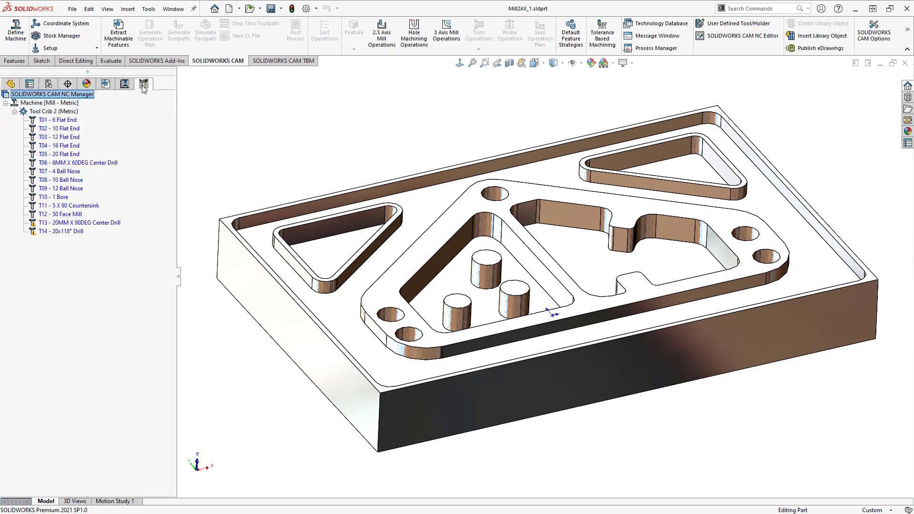
click(106, 84)
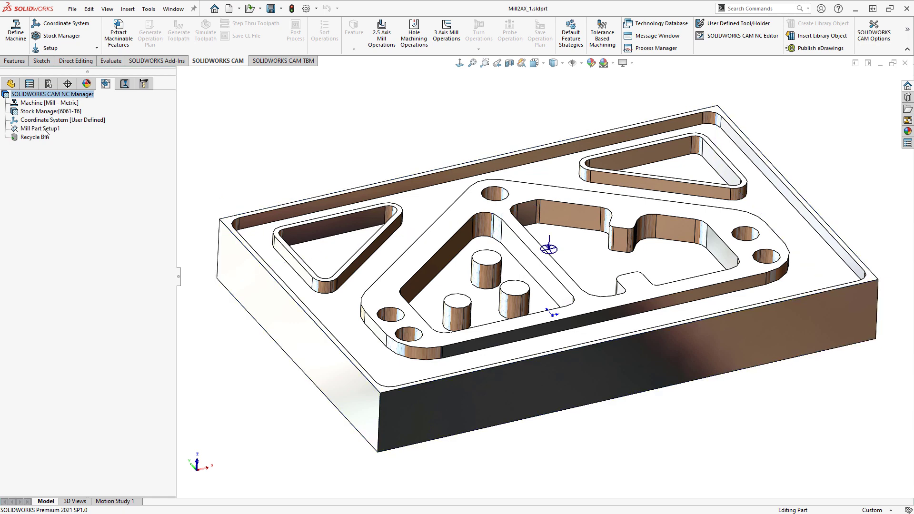
- Open the Mill - Metric machine definition and review the available machines and the active tool crib
right_click(42, 104)
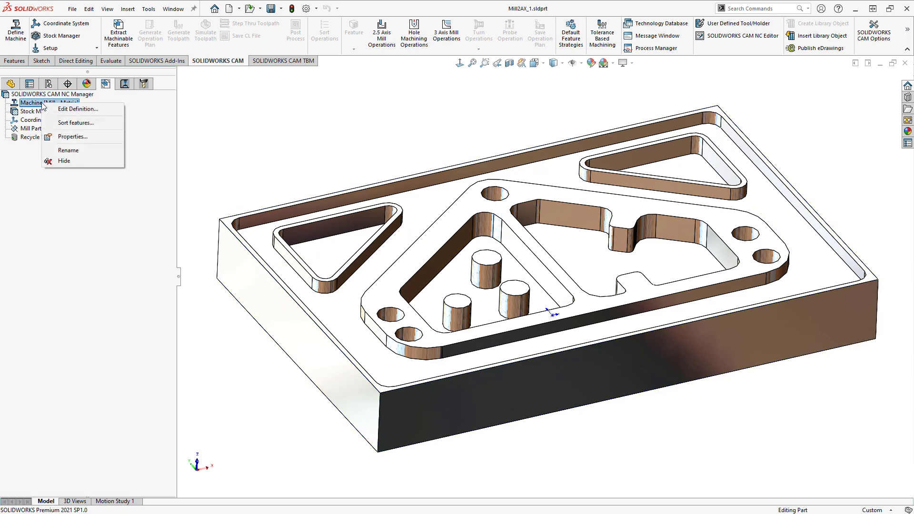
click(63, 109)
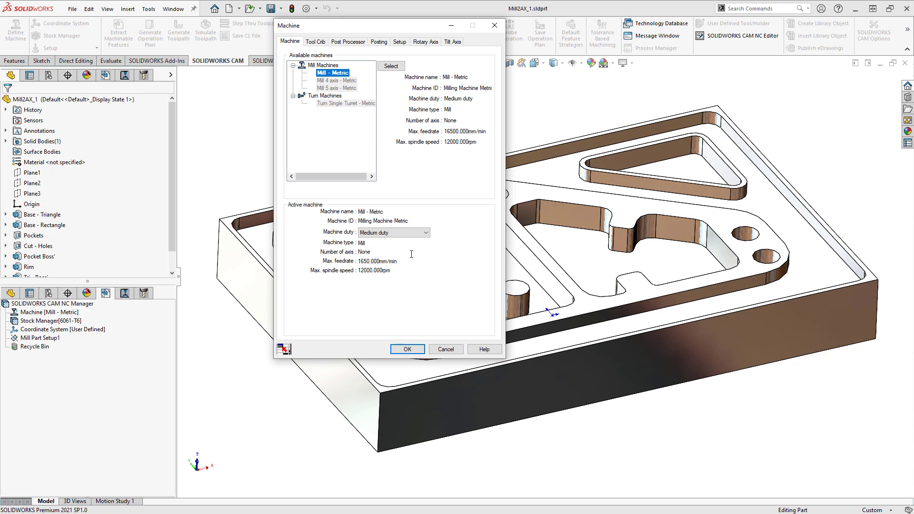
click(315, 43)
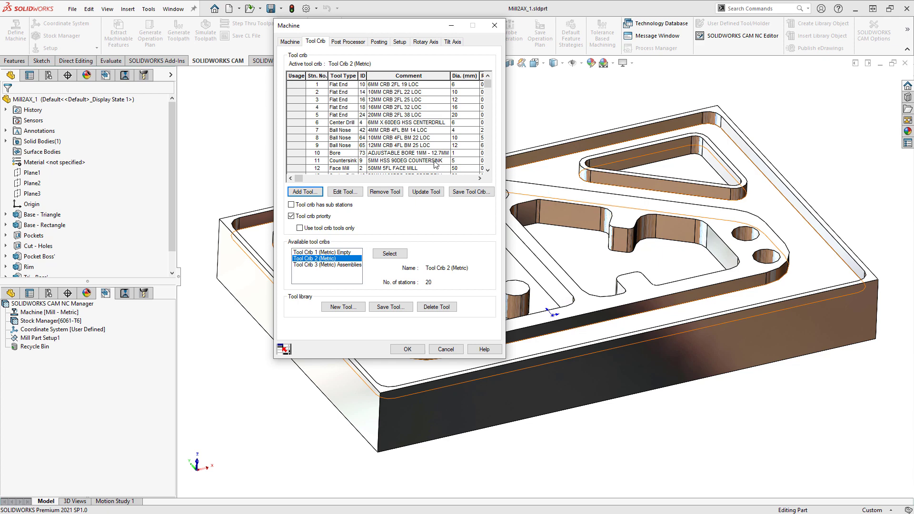
- Browse the list of available post processors in the machine definition
click(348, 41)
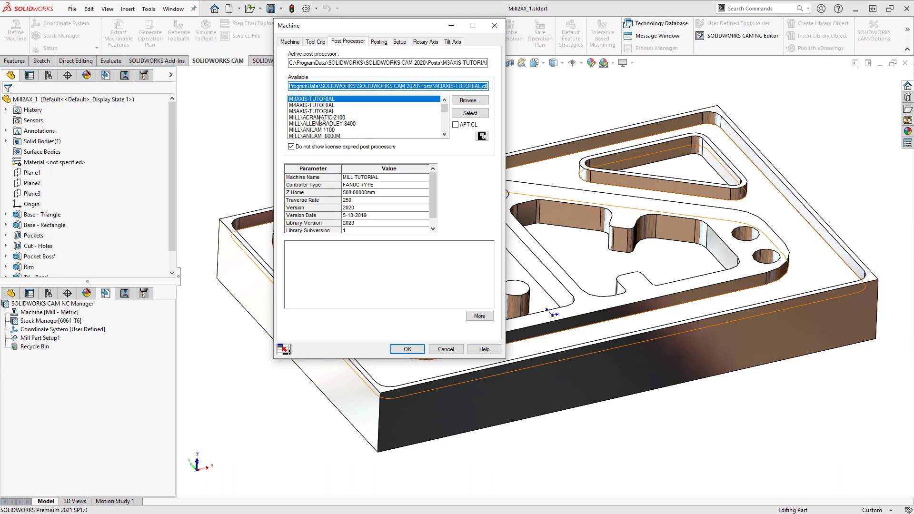
click(445, 136)
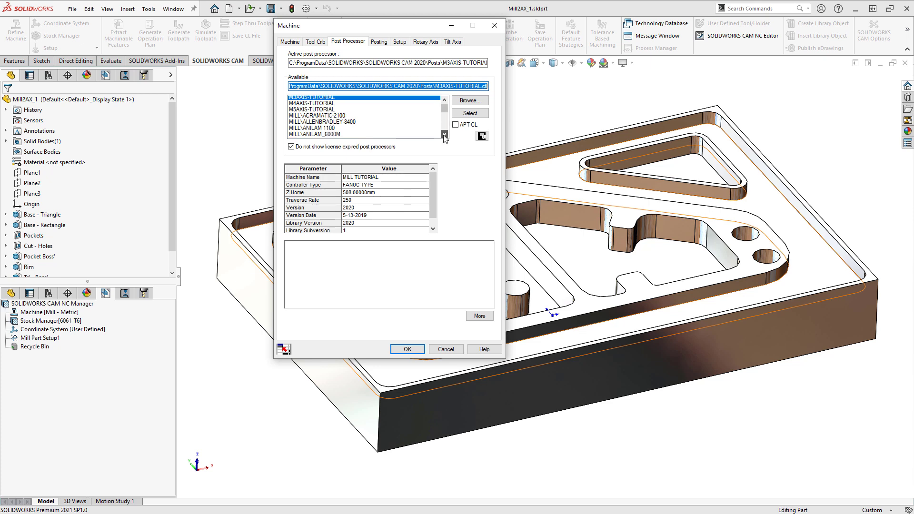
click(445, 136)
click(444, 136)
click(444, 136)
click(445, 136)
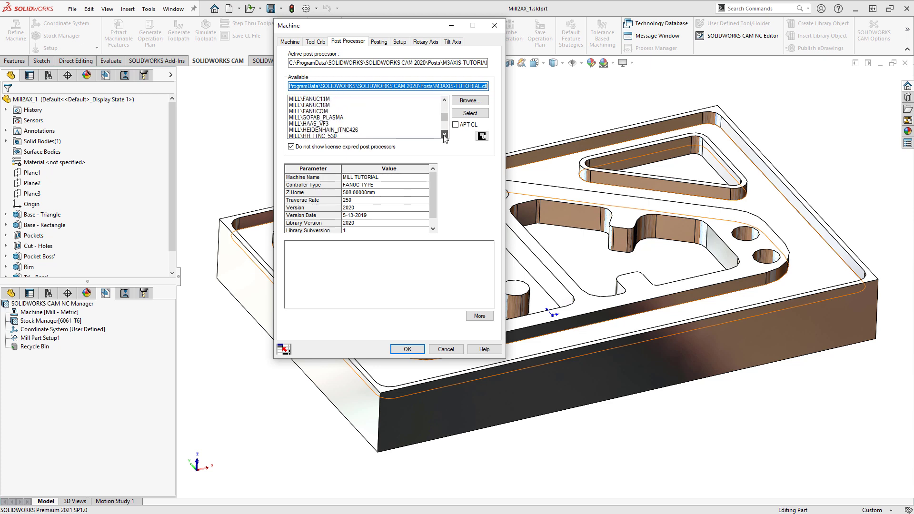
click(445, 136)
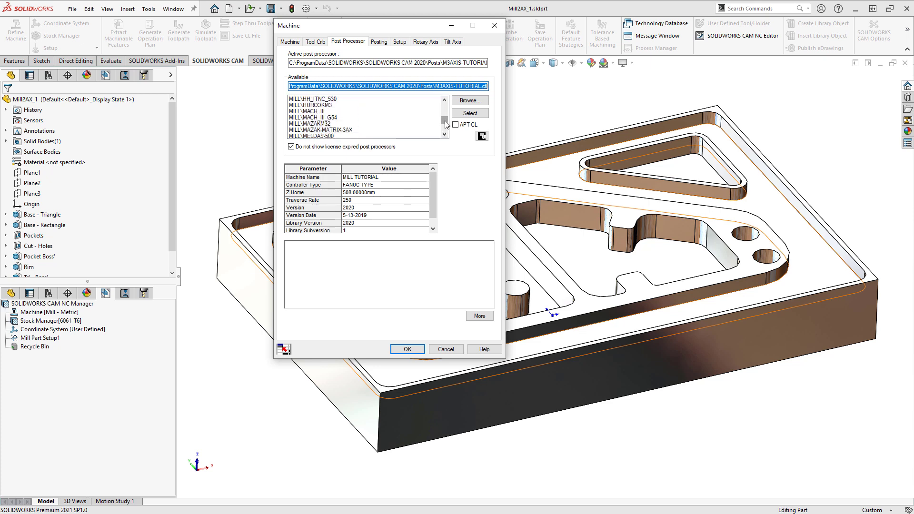
drag(444, 121, 446, 131)
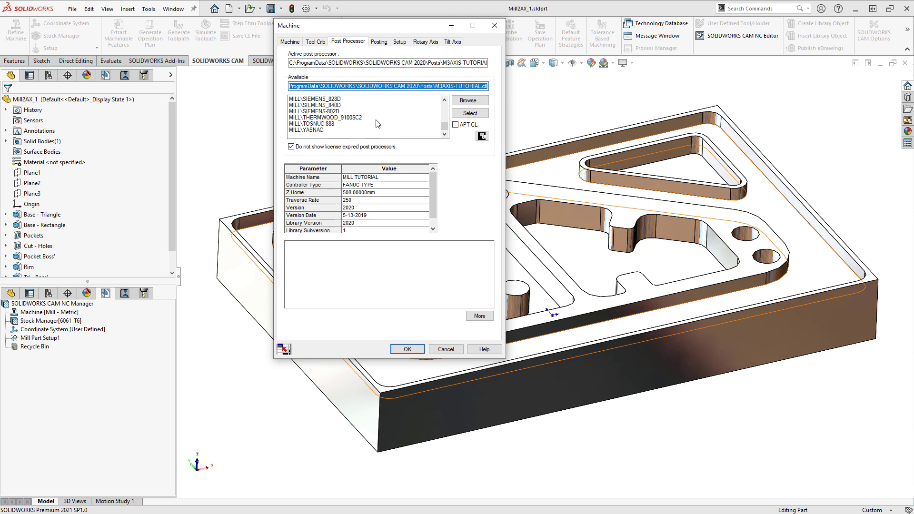
- Review the rotary axis, tilt axis, machine and post processor settings, and close the machine definition without changes
click(425, 48)
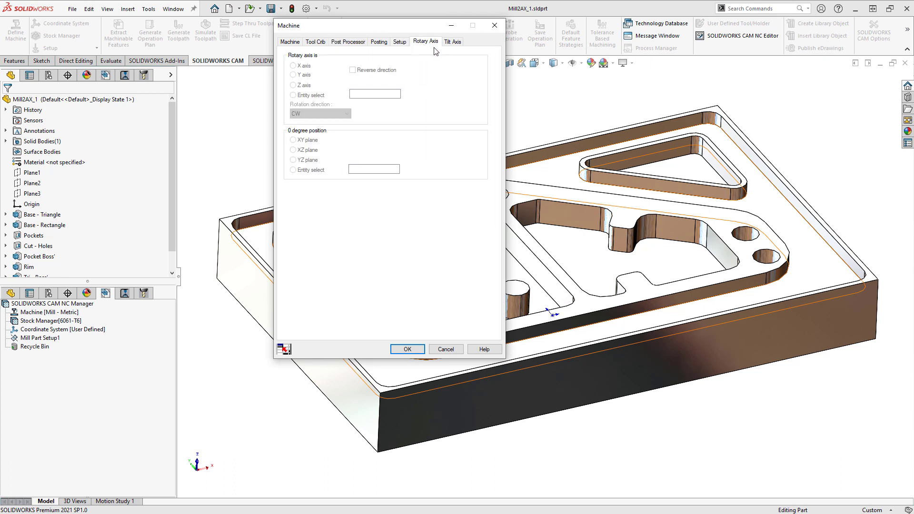
click(450, 45)
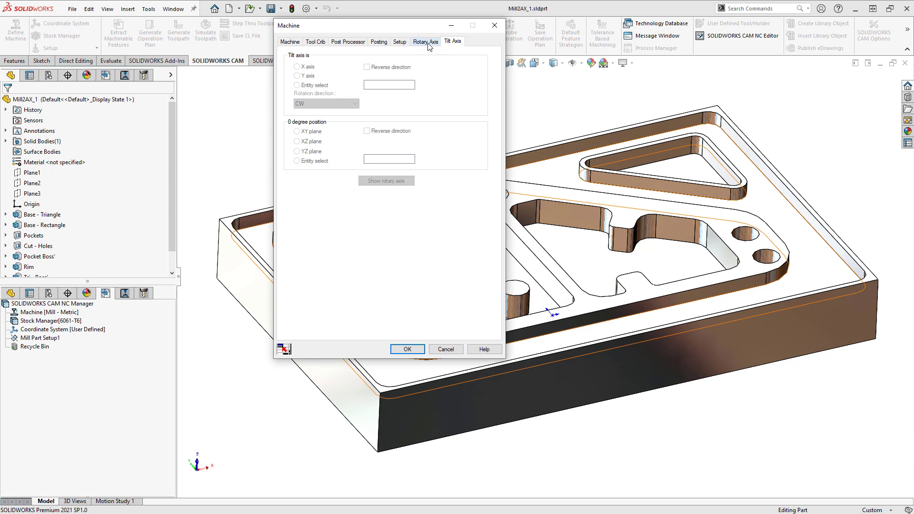
click(428, 44)
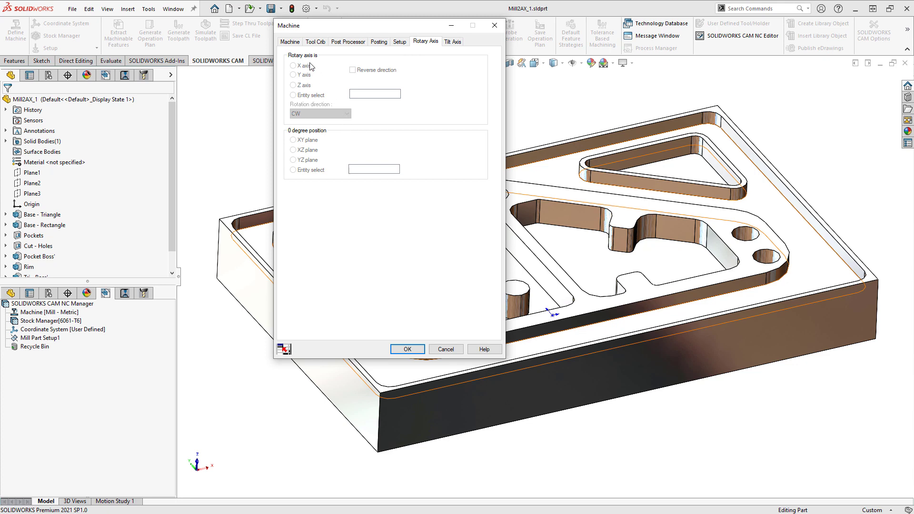
click(289, 44)
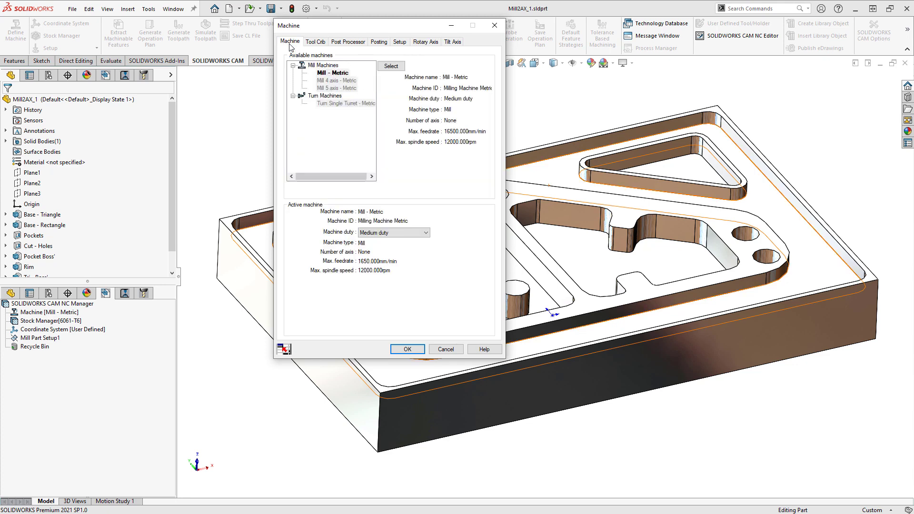
click(316, 43)
click(345, 43)
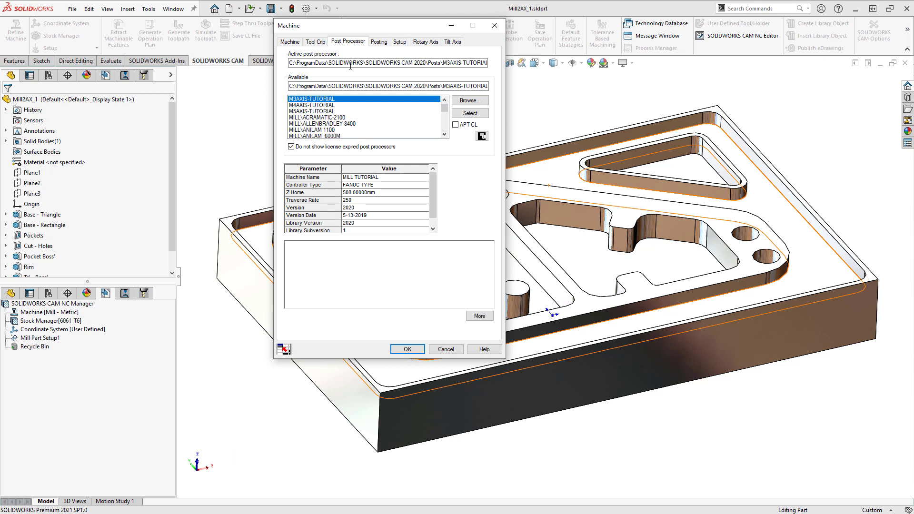
click(445, 350)
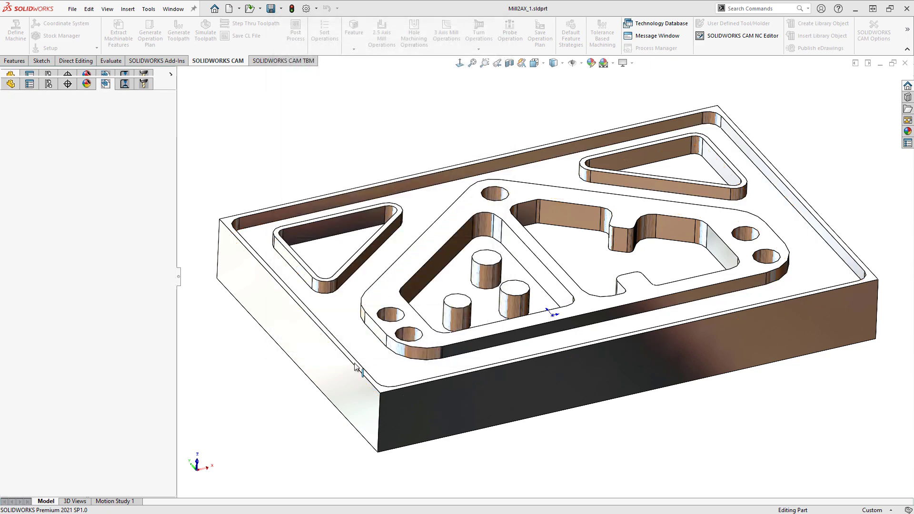
- Set the stock's Z+ bounding box offset to 1 mm, check the added material at the part's upper corner and accept the stock
click(54, 111)
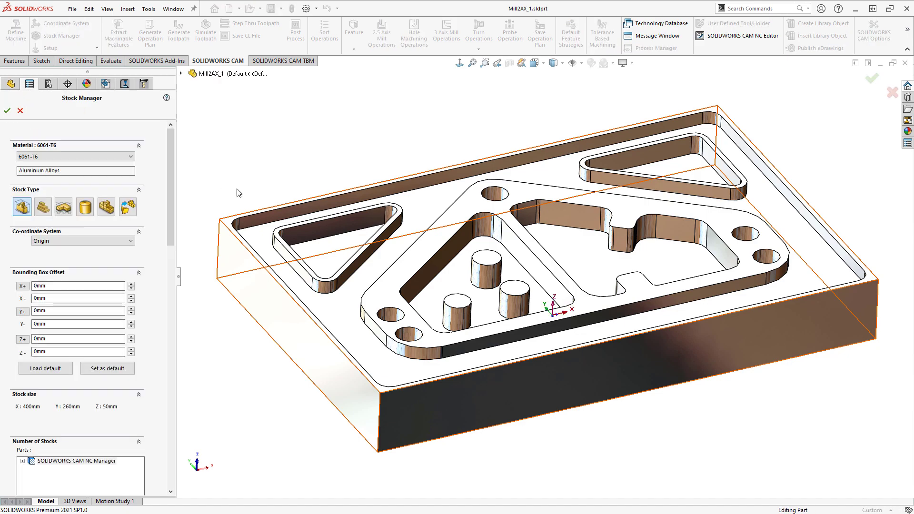
mouse_move(427, 289)
middle_down()
mouse_move(430, 216)
mouse_move(433, 280)
middle_up()
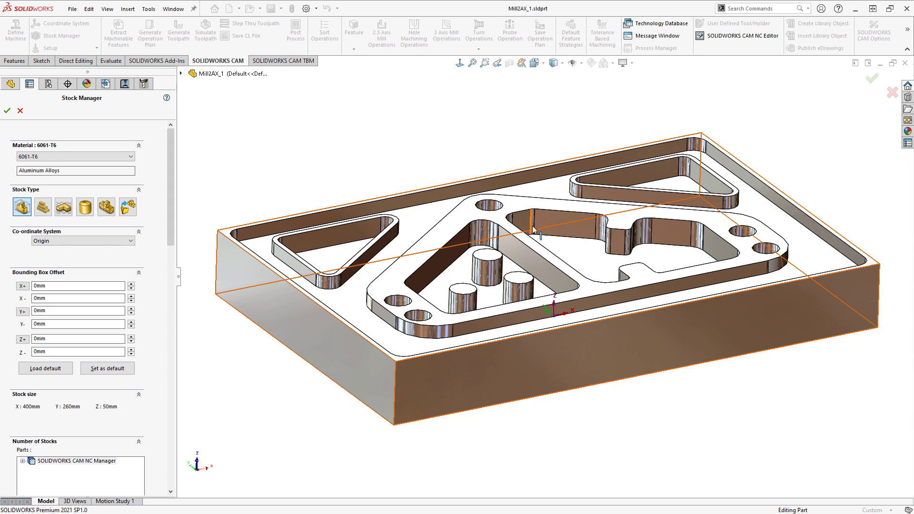
middle_drag(425, 261, 340, 241)
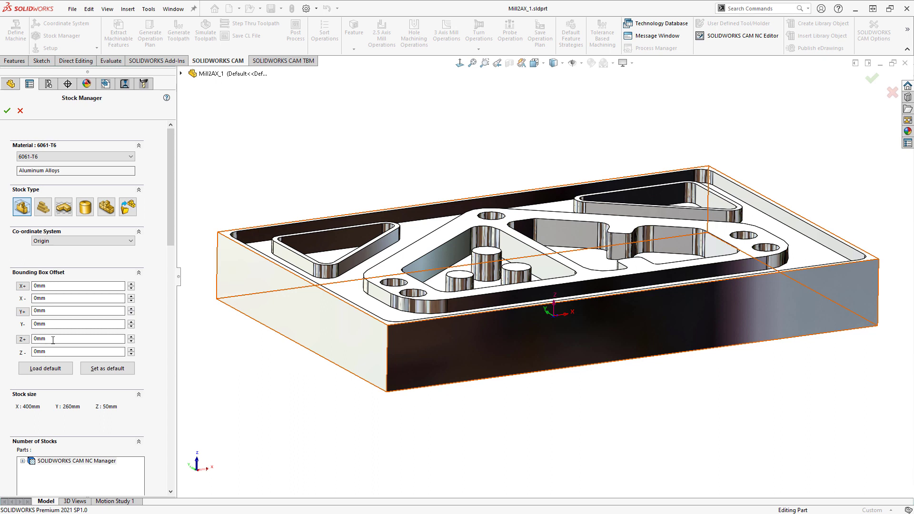
click(23, 340)
text(1mm)
click(62, 325)
scroll(289, 254, down, 5)
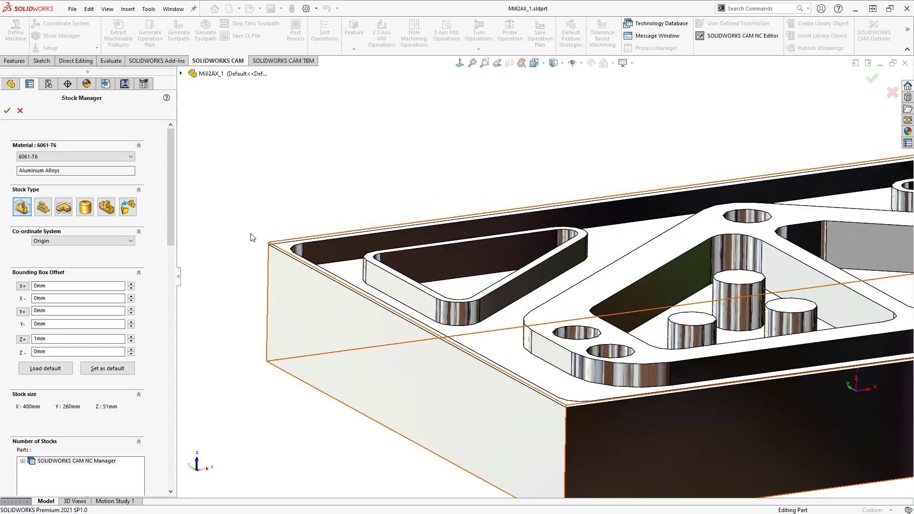
scroll(260, 255, down, 2)
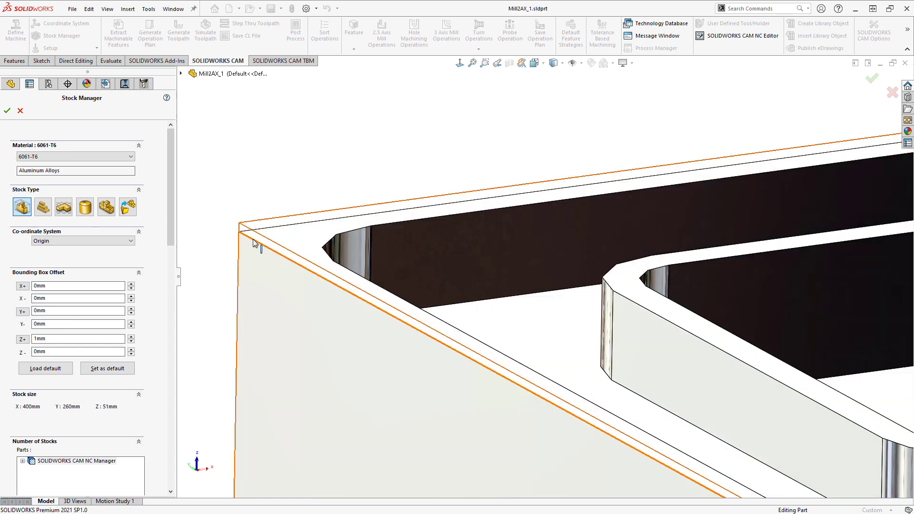
scroll(255, 244, up, 8)
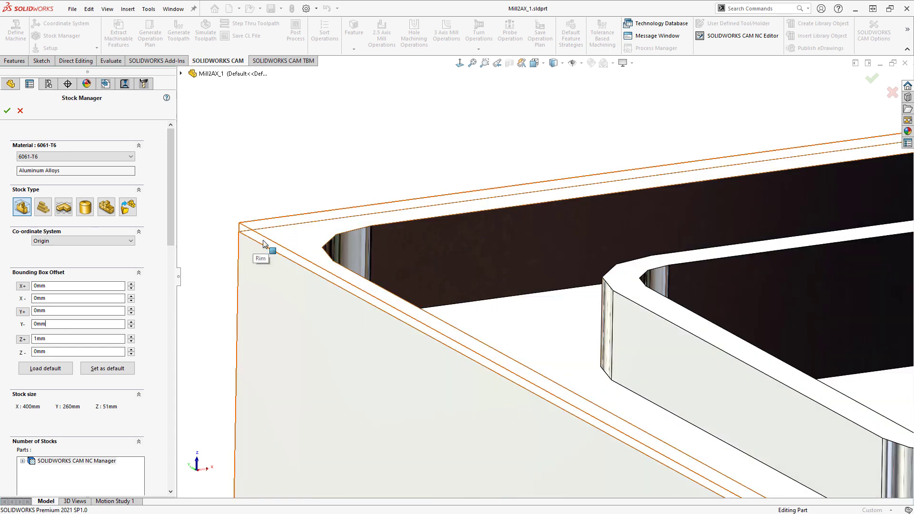
scroll(814, 343, up, 4)
scroll(771, 309, down, 3)
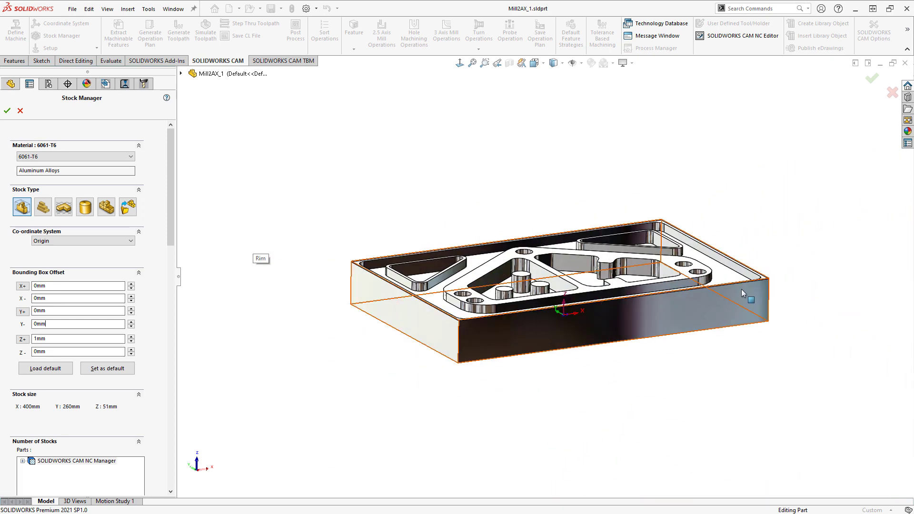
scroll(599, 296, down, 1)
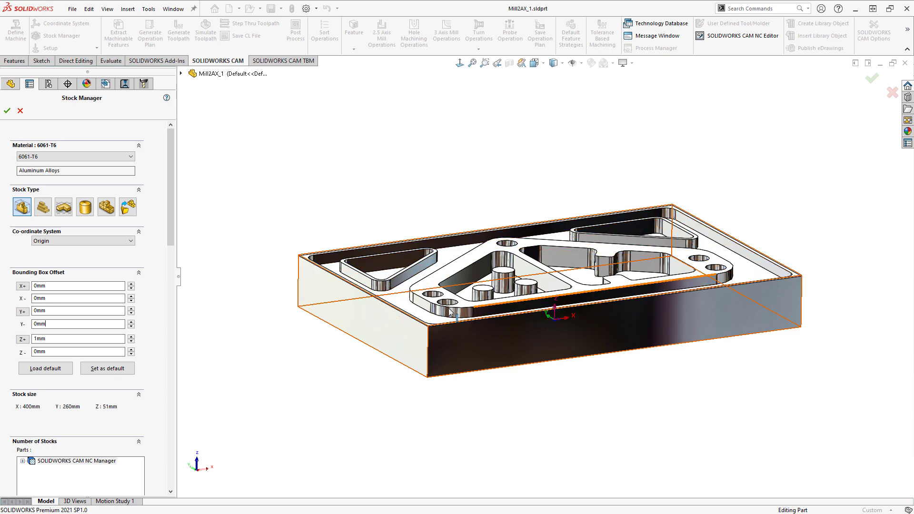
click(7, 111)
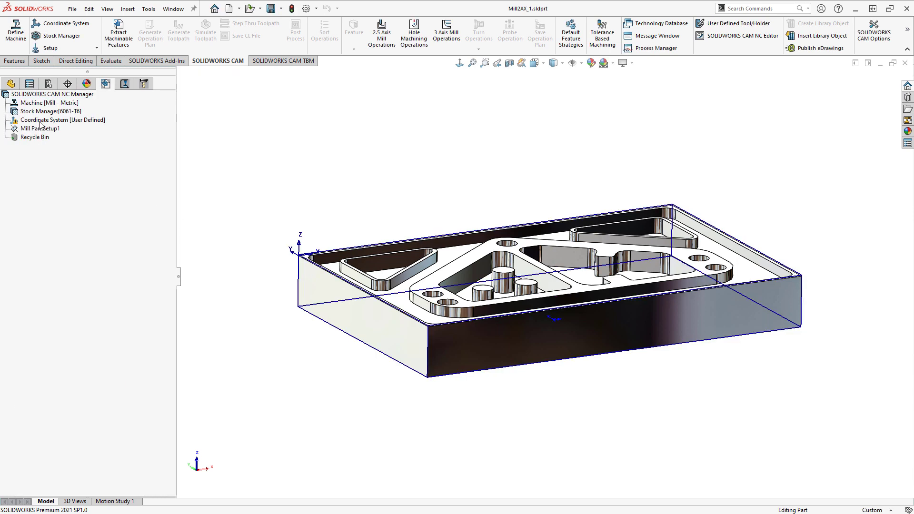
- Define the fixture coordinate system with its origin at the upper back-left stock bounding box vertex and accept it
double_click(40, 122)
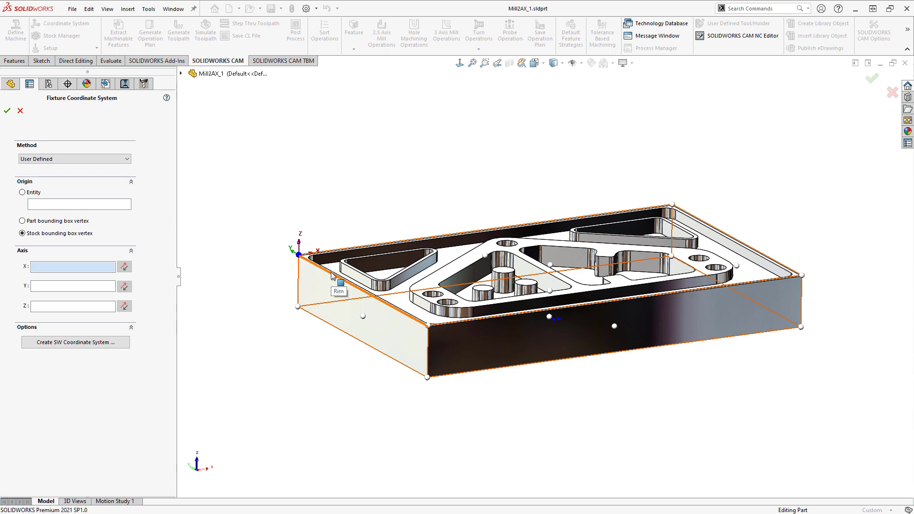
scroll(329, 267, down, 2)
scroll(326, 260, down, 4)
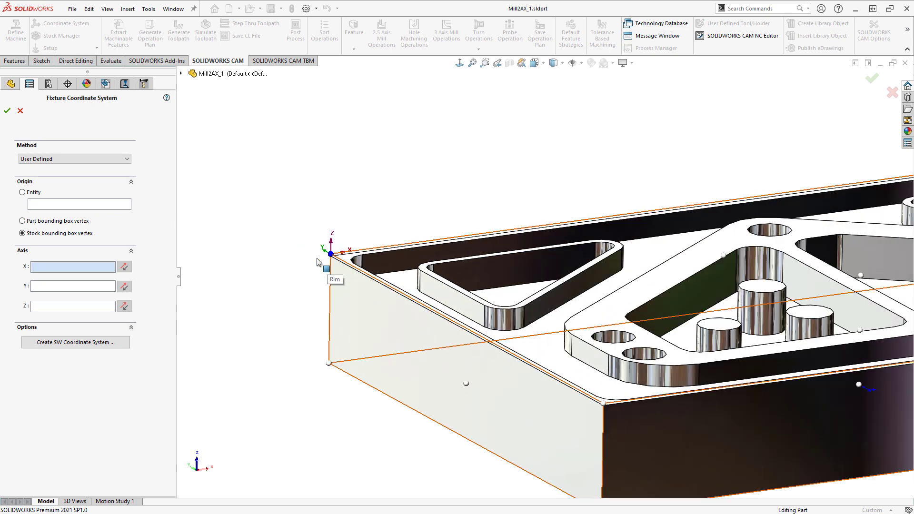
scroll(379, 263, down, 2)
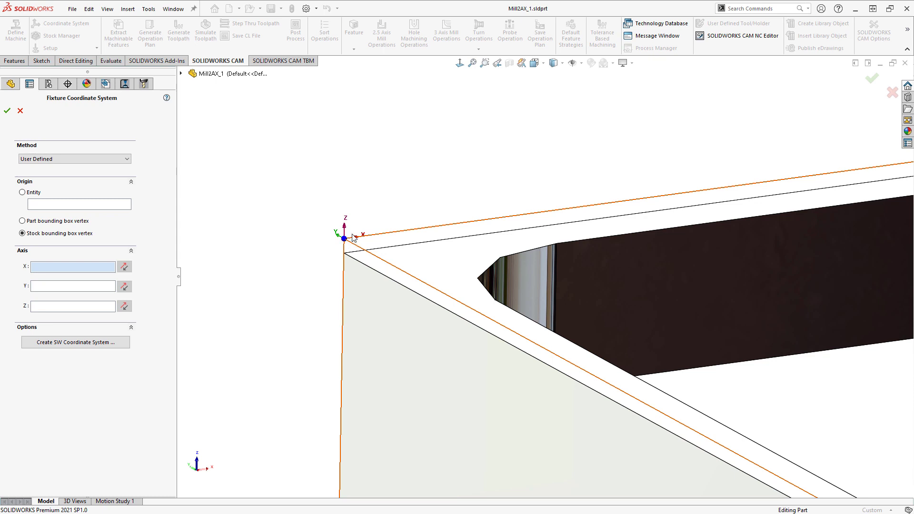
click(343, 239)
scroll(530, 284, up, 10)
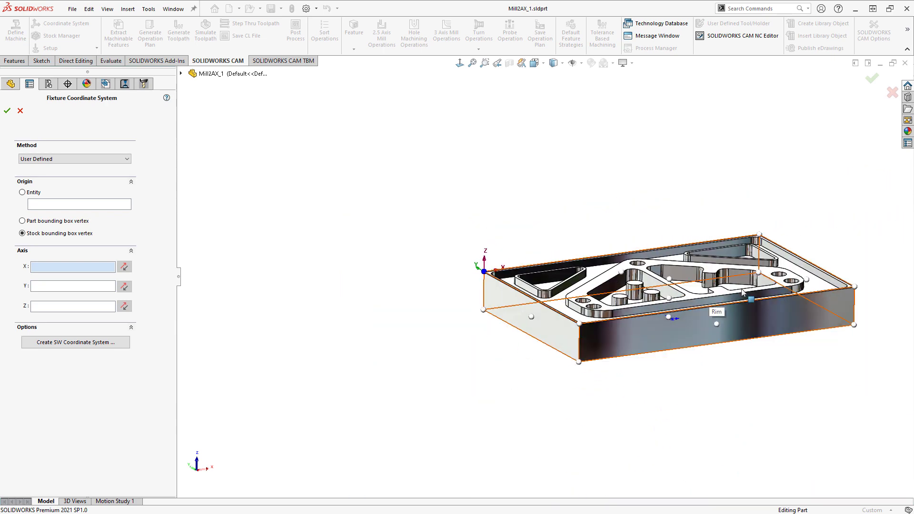
scroll(741, 289, down, 3)
scroll(738, 288, up, 1)
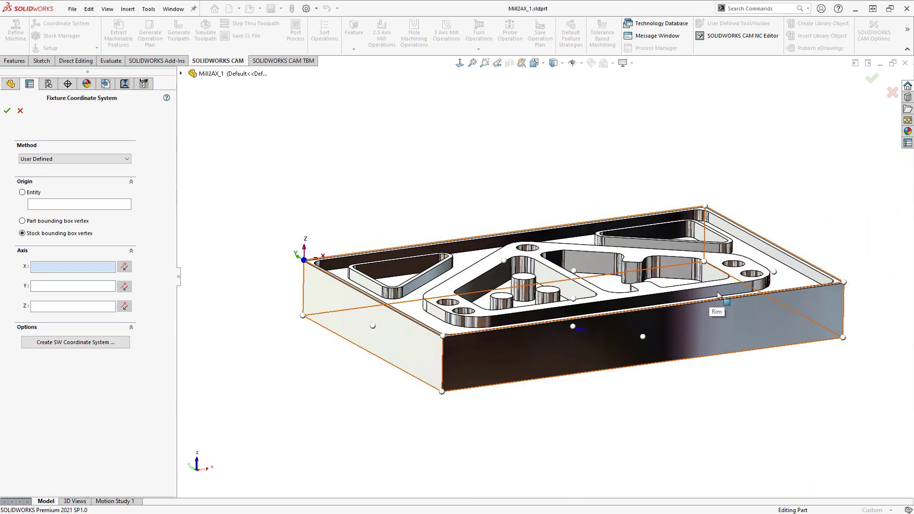
click(7, 112)
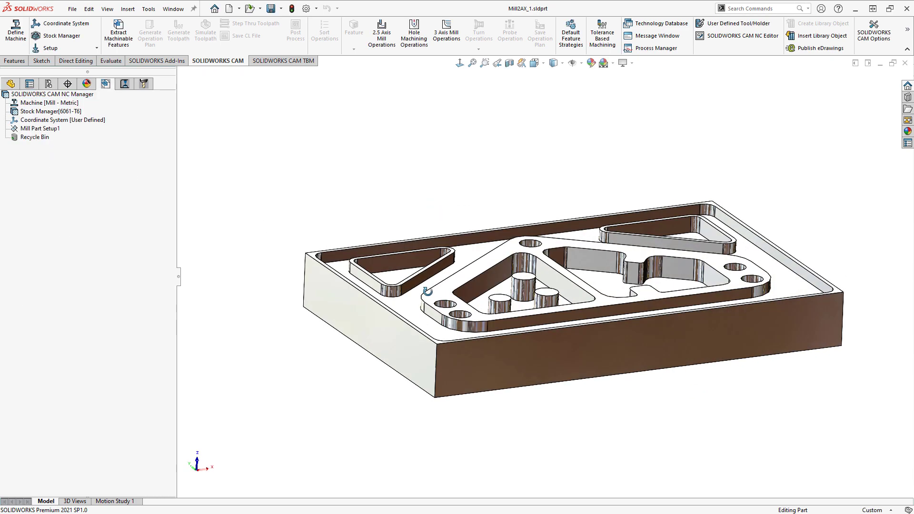
- Extract the machinable features automatically from the solid part
scroll(621, 316, down, 3)
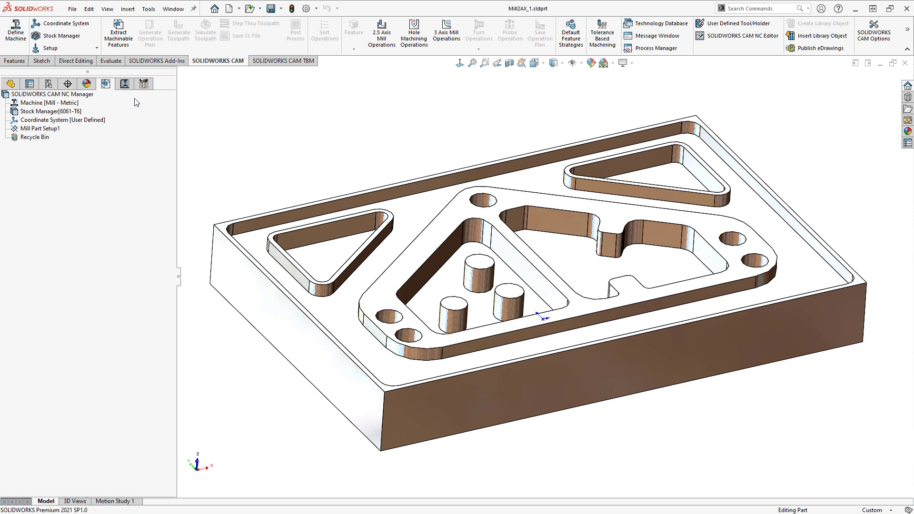
click(119, 35)
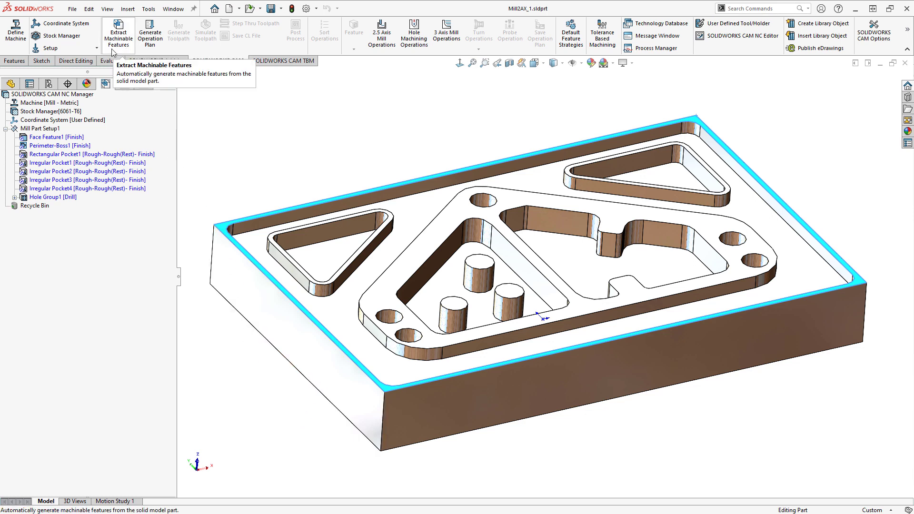
- Examine each extracted feature on the model in turn, from the face feature and perimeter boss through the pockets to the hole group
click(51, 138)
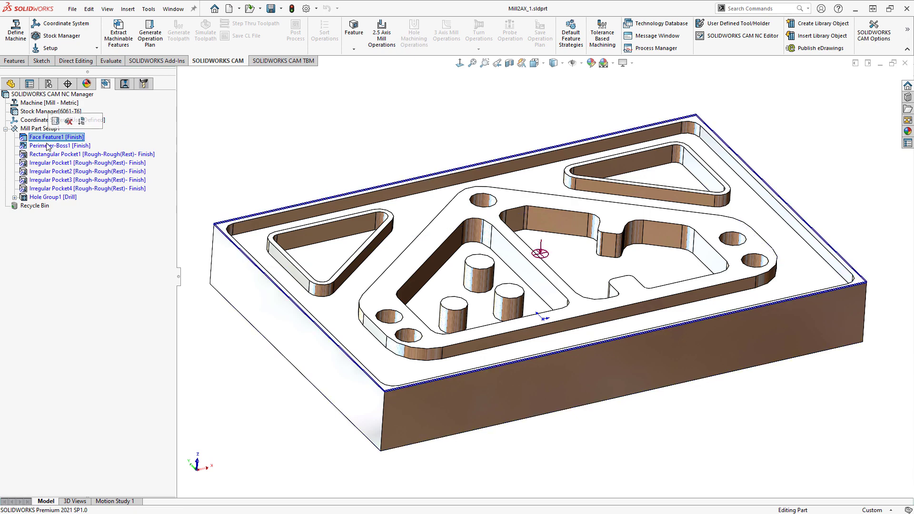
middle_drag(288, 286, 235, 249)
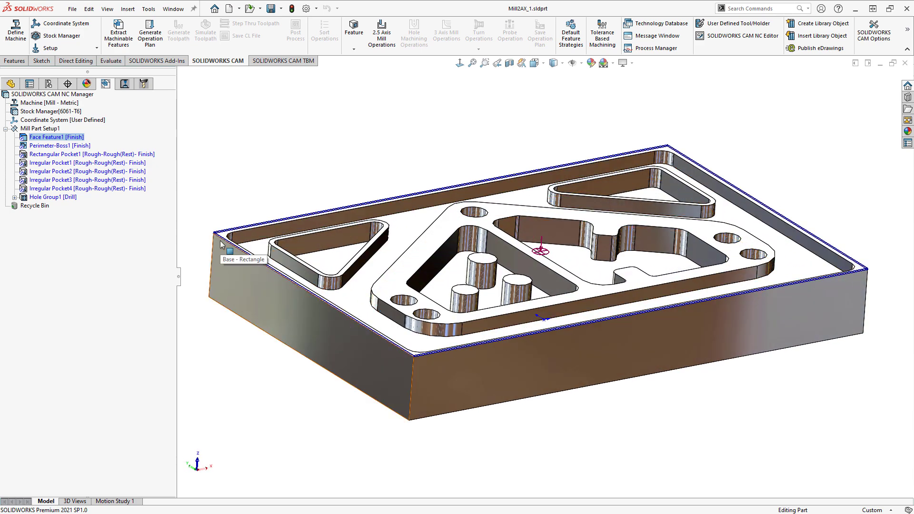
click(56, 147)
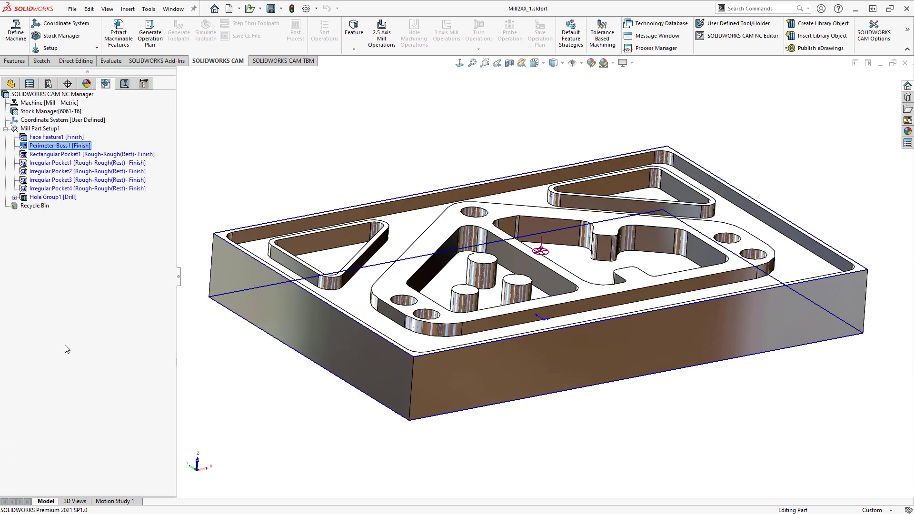
click(55, 155)
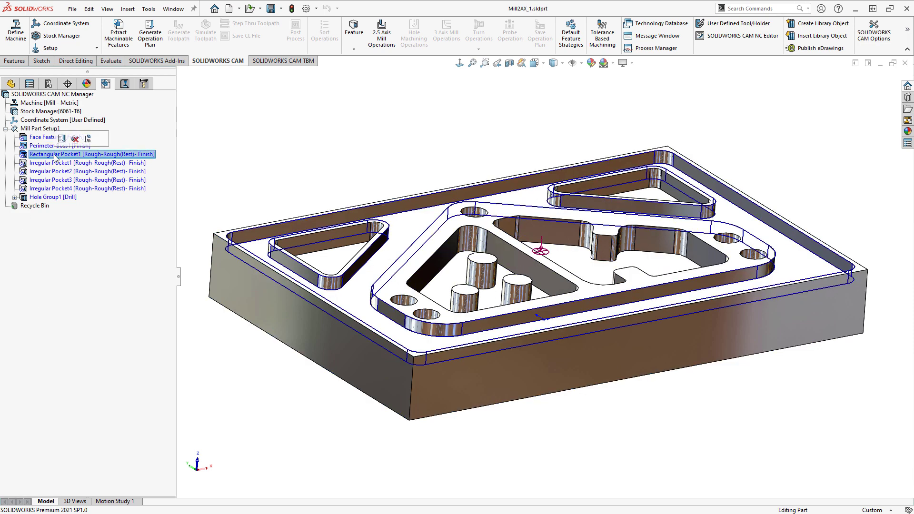
click(53, 163)
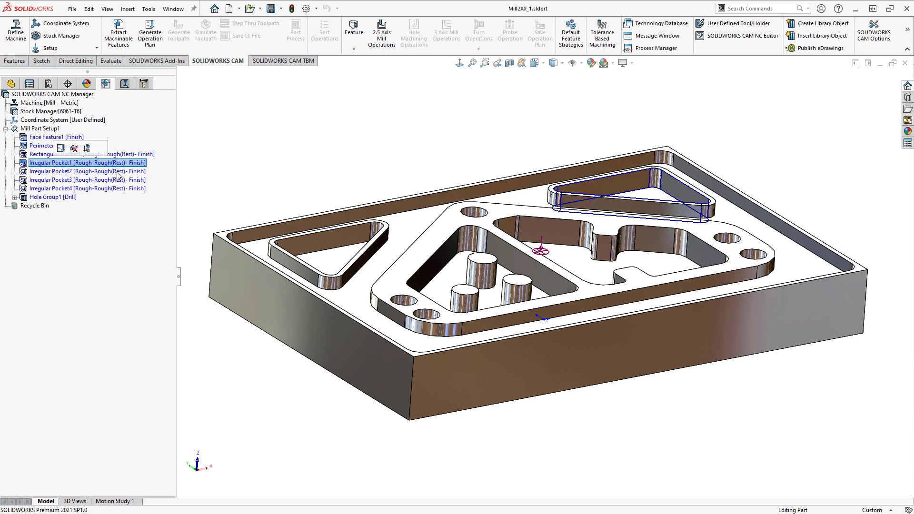
click(95, 171)
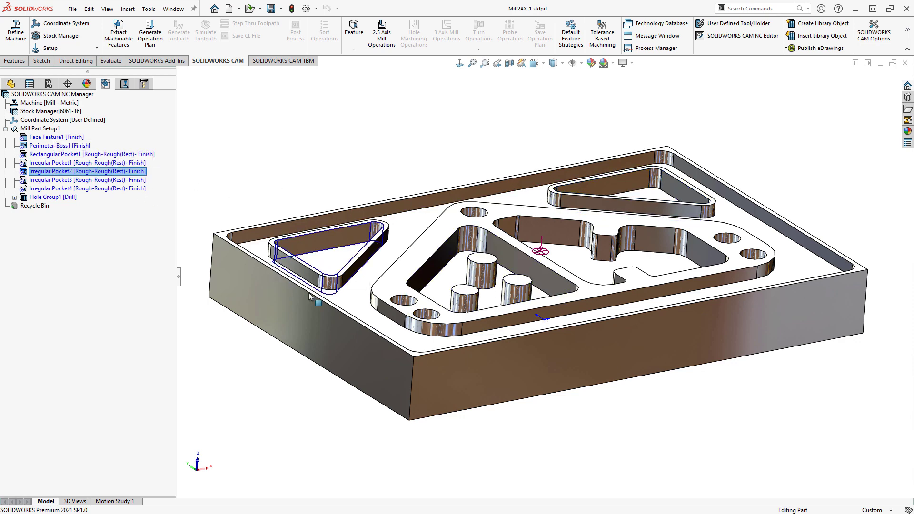
click(61, 180)
click(60, 188)
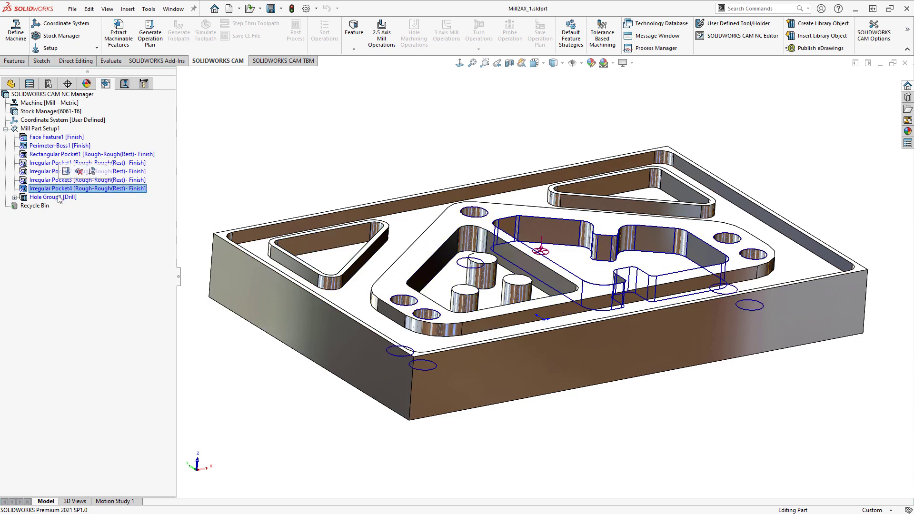
click(59, 197)
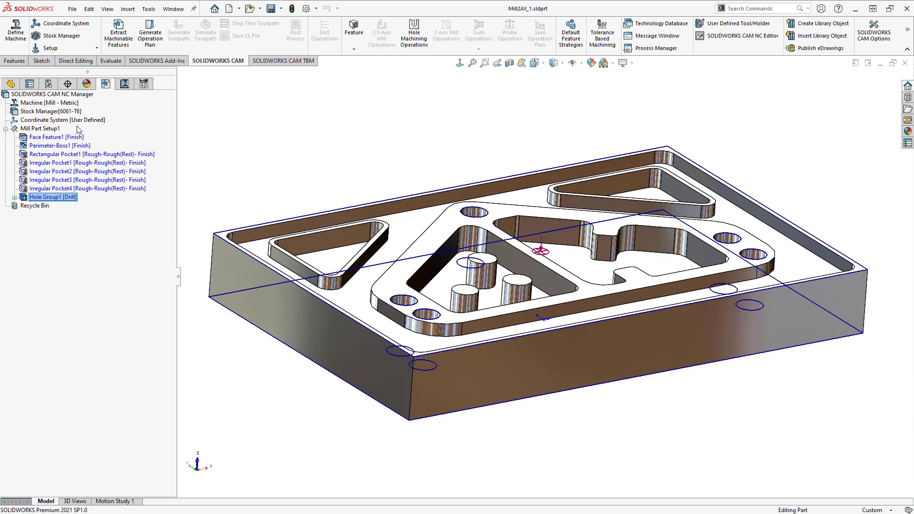
- Generate the operation plan for all machinable features
click(149, 42)
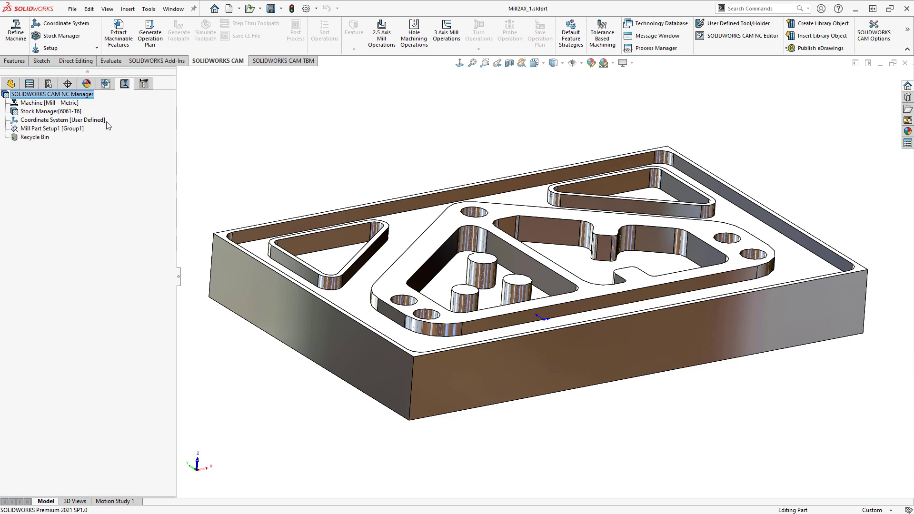
click(149, 35)
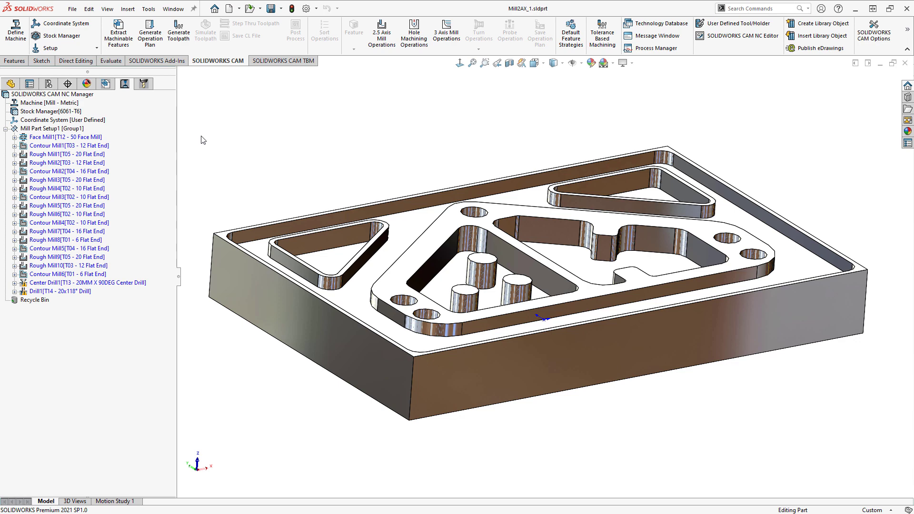
- Examine the generated operations from Face Mill1 to Contour Mill3, checking each one's tool parameters and the geometry it machines
click(35, 138)
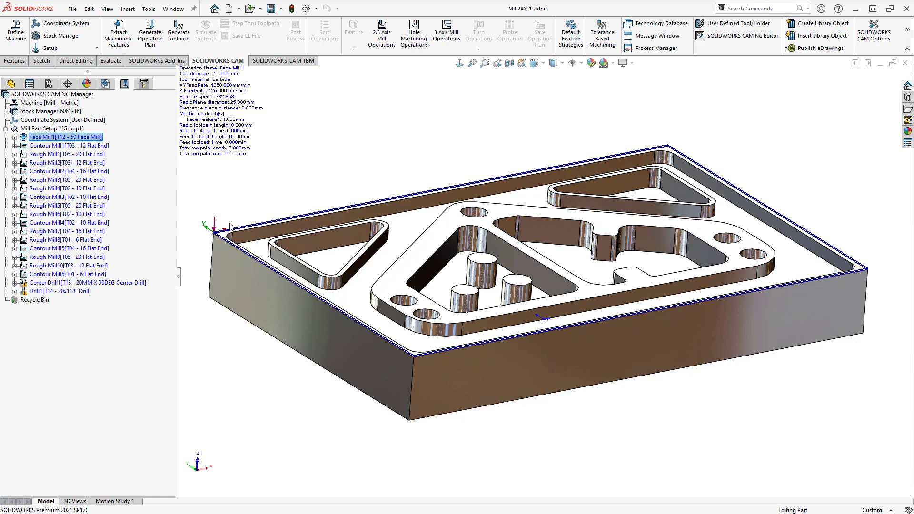
click(48, 148)
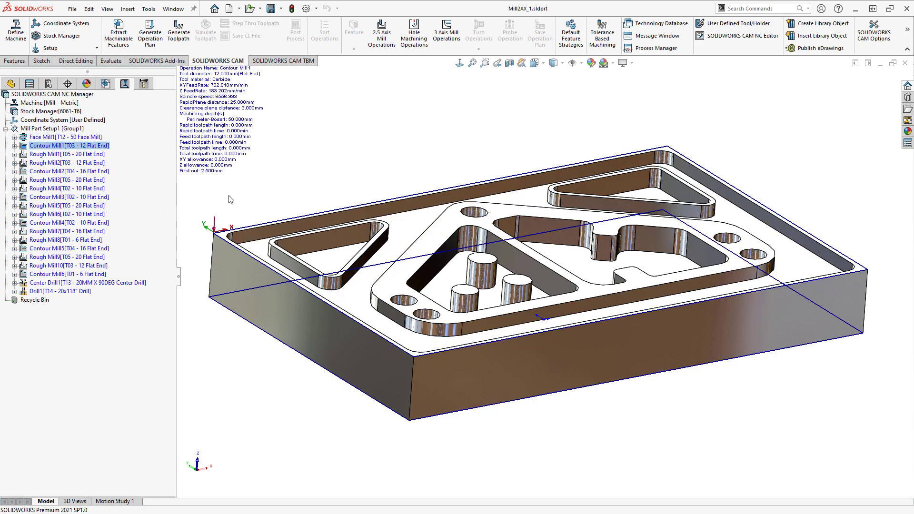
mouse_move(57, 157)
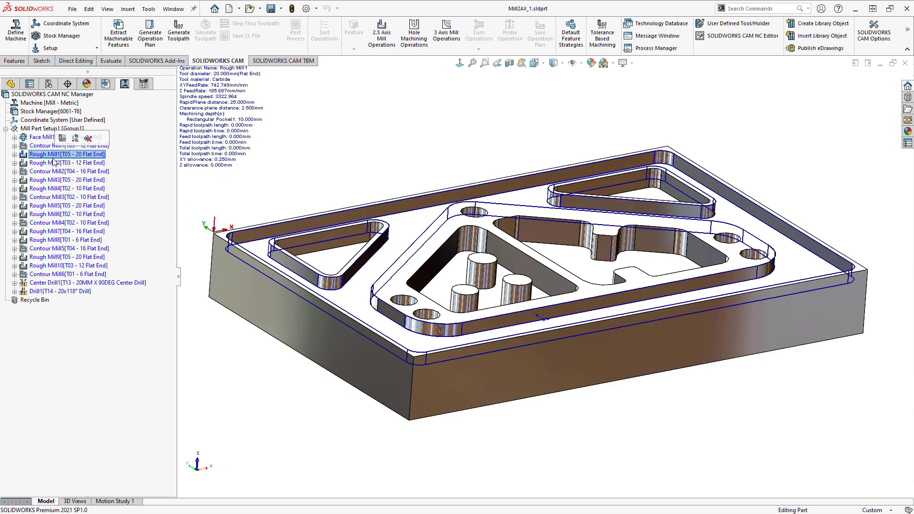
click(55, 156)
click(49, 163)
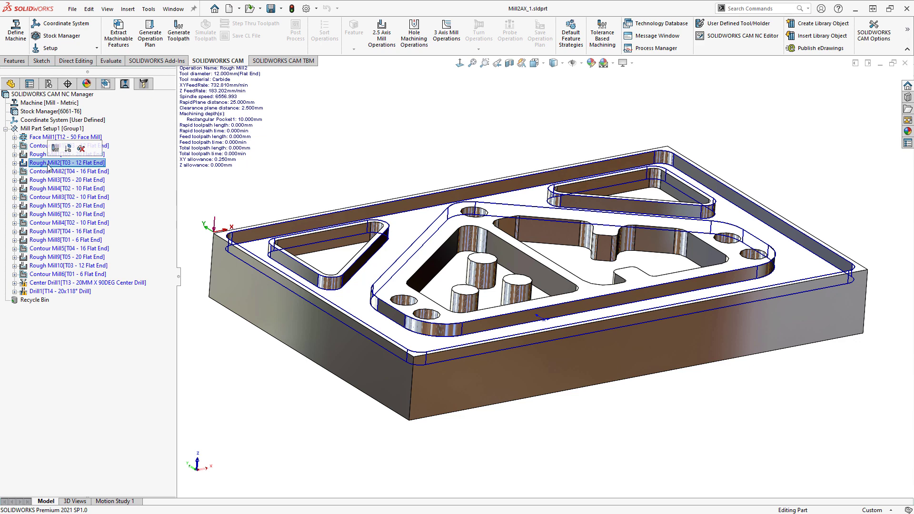
click(50, 173)
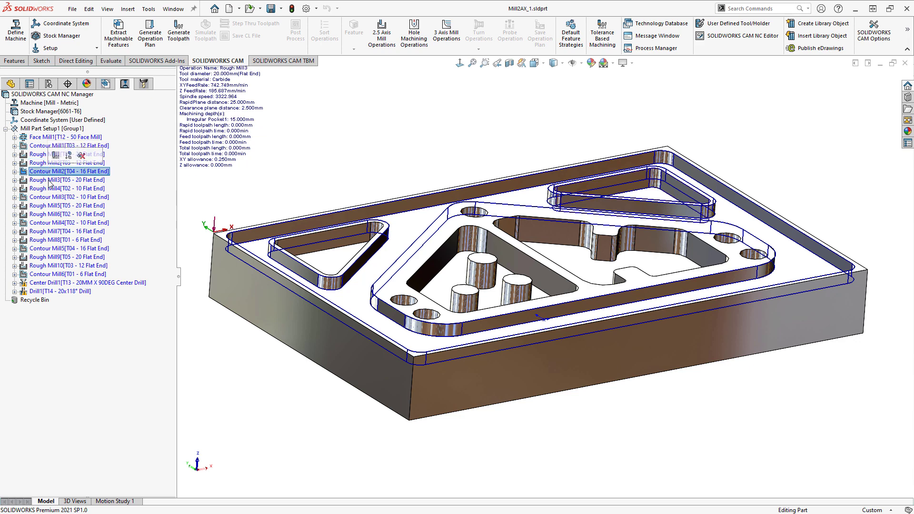
click(50, 180)
middle_drag(615, 208, 614, 222)
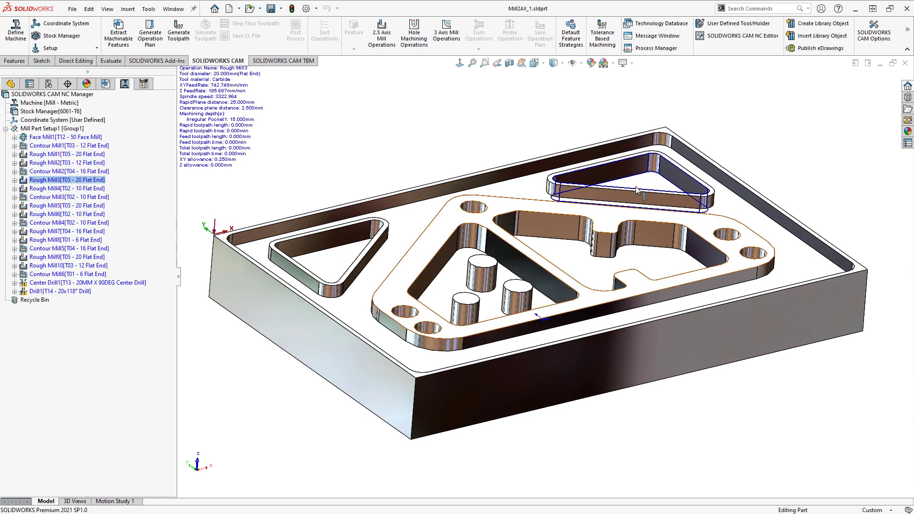
scroll(644, 186, down, 3)
click(58, 190)
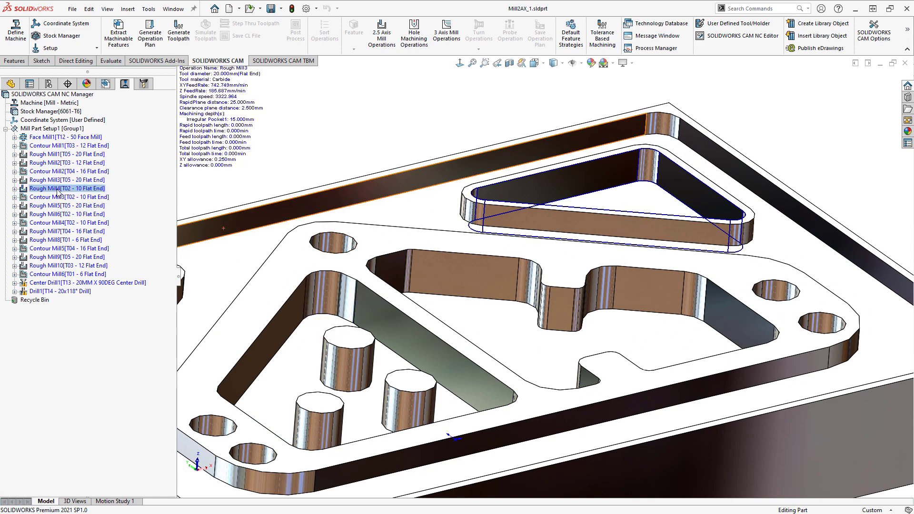
click(59, 197)
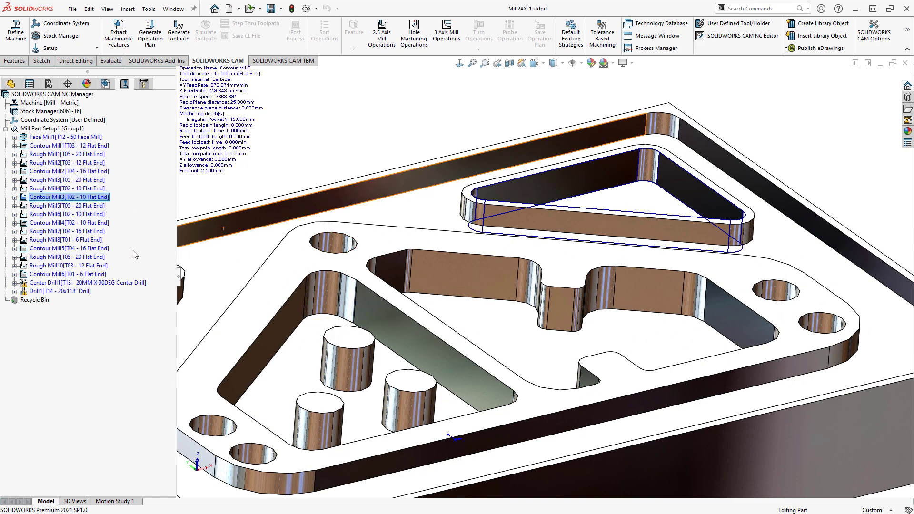
- Delete the Perimeter-Boss1 feature and its dependent items from Mill Part Setup1
click(106, 85)
scroll(353, 193, up, 5)
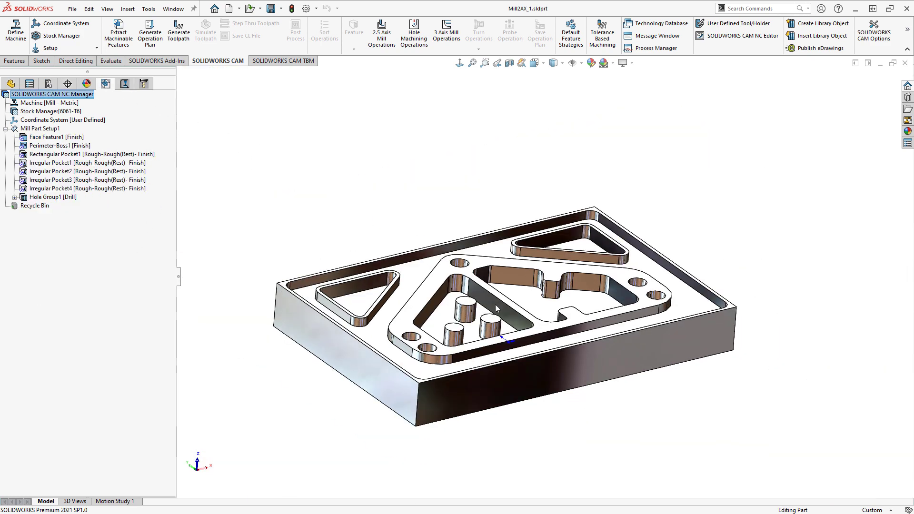
scroll(481, 316, down, 1)
scroll(286, 268, down, 1)
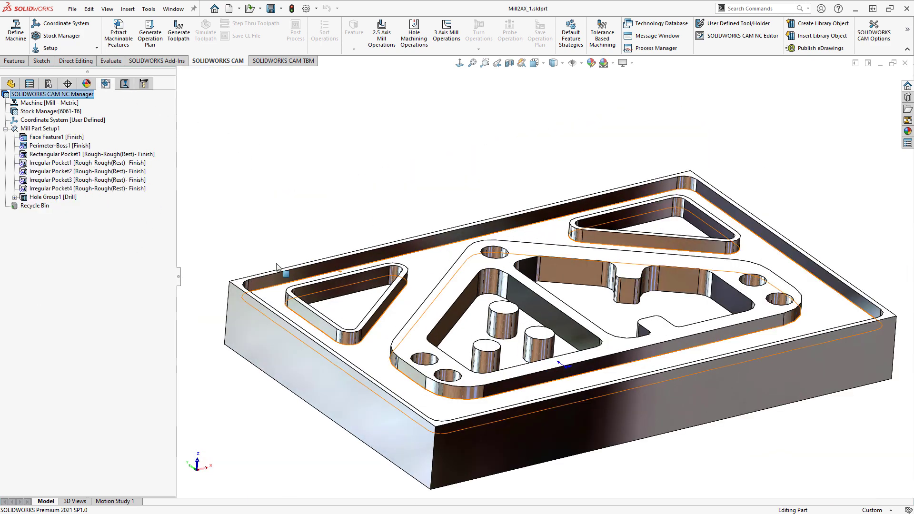
click(58, 148)
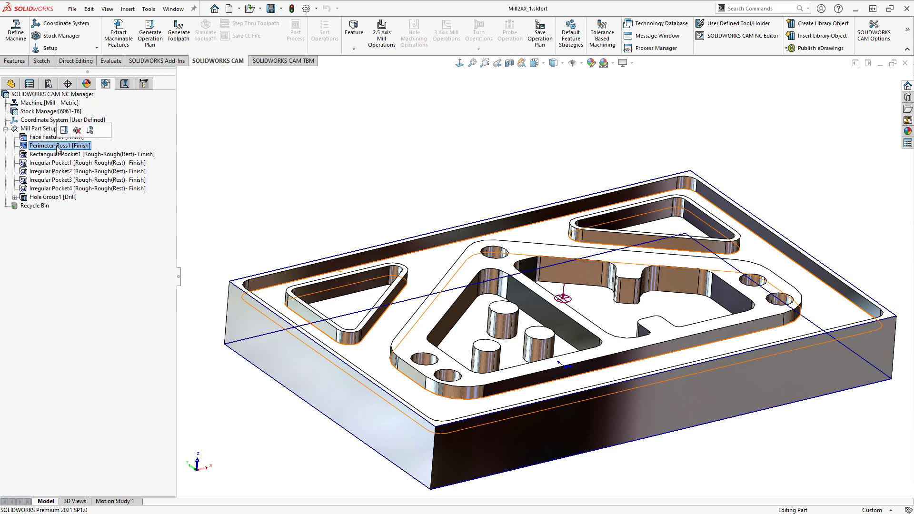
key(Delete)
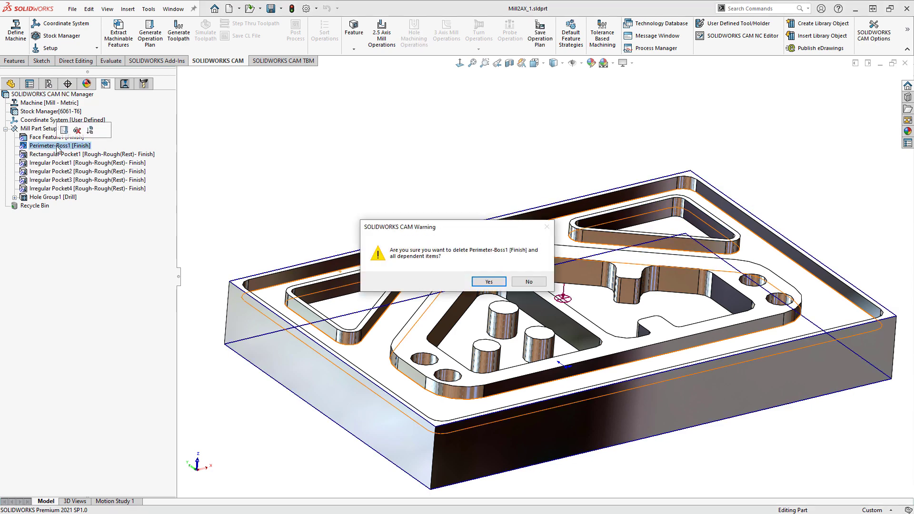
click(488, 282)
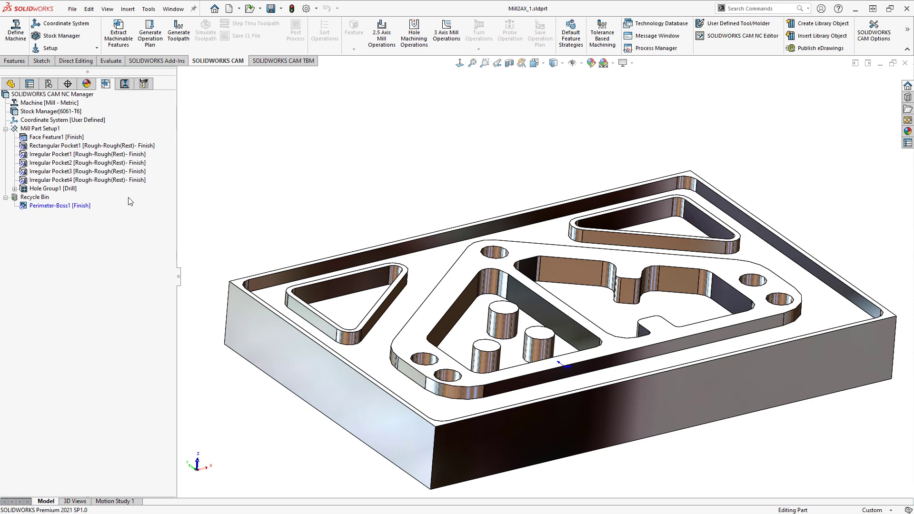
- Examine the order and tools of the remaining operations, from Rough Mill1 through Contour Mill4
click(123, 86)
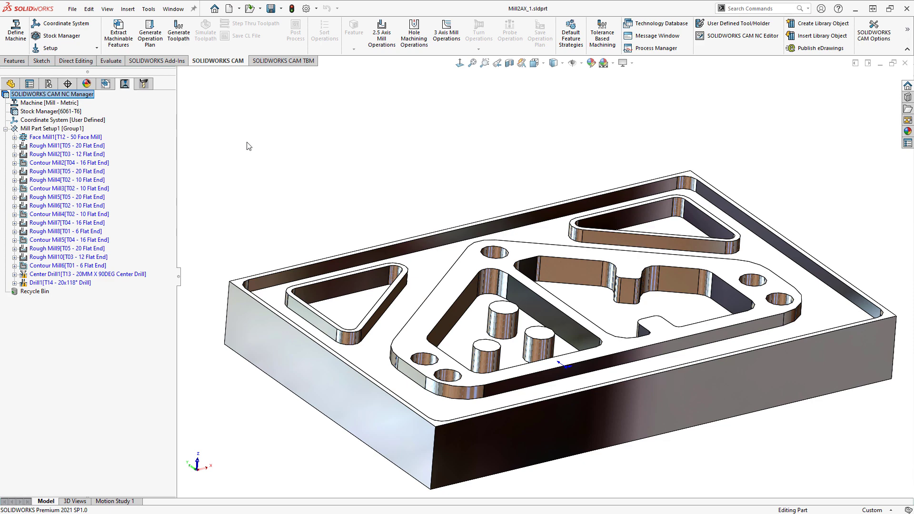
click(76, 146)
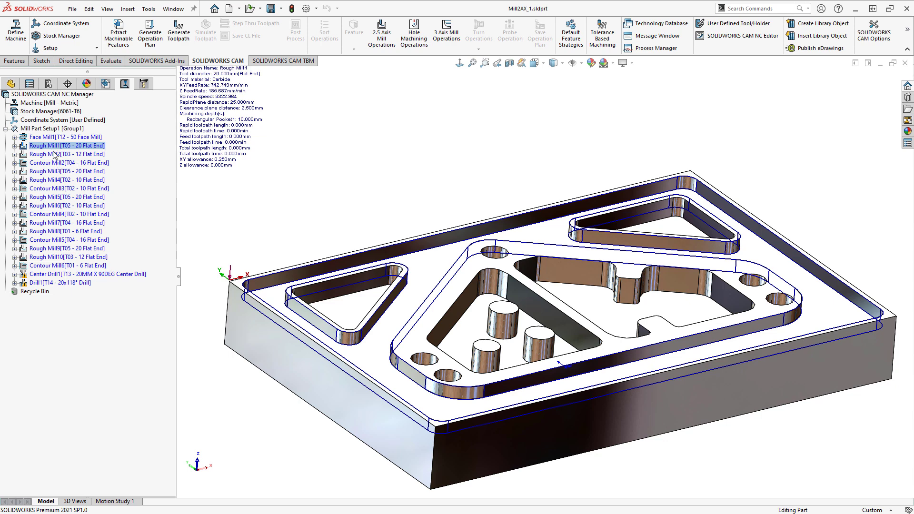
click(55, 164)
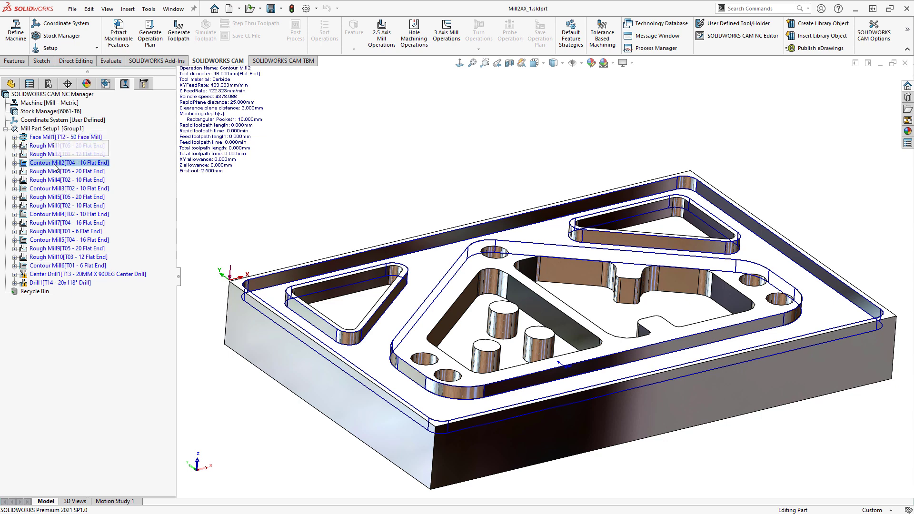
click(53, 173)
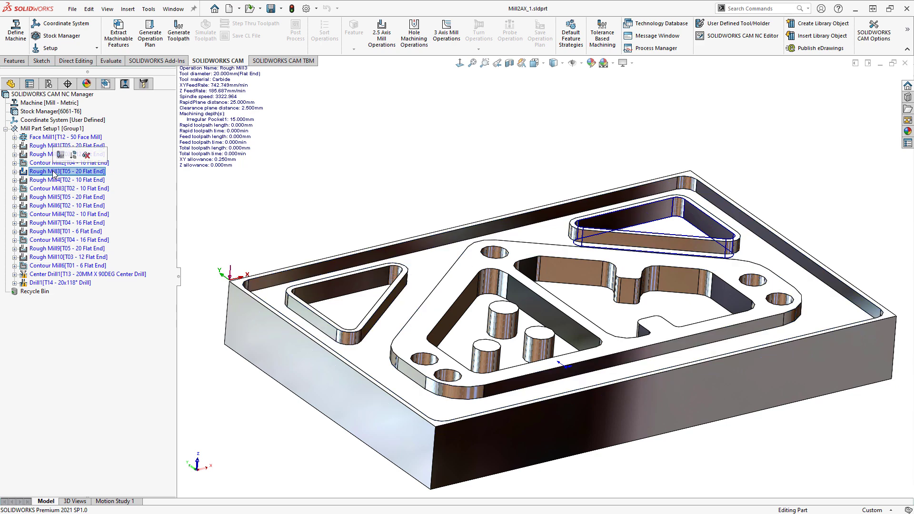
click(53, 181)
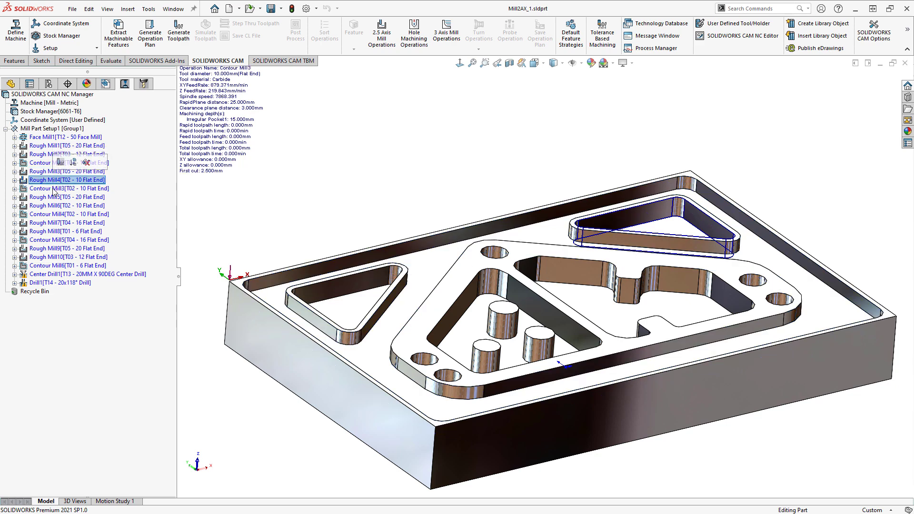
click(54, 190)
click(51, 206)
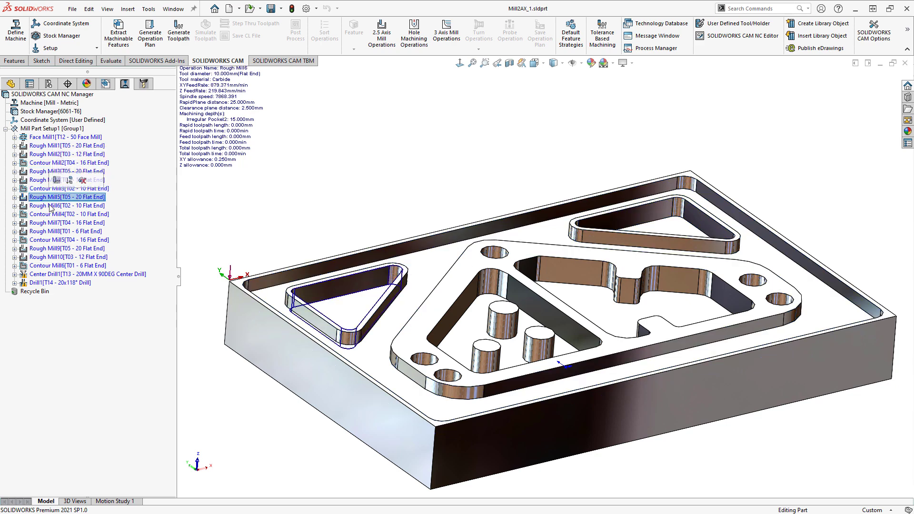
click(50, 214)
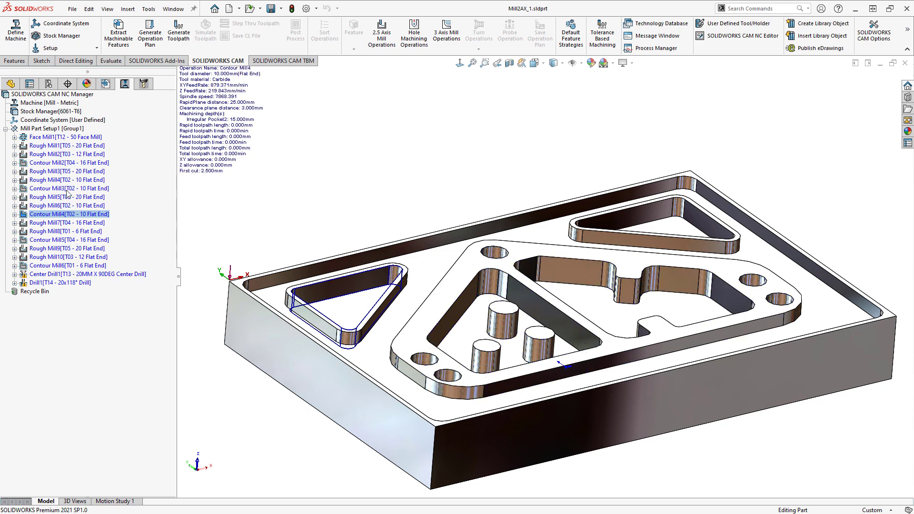
- Open the operation sorting for Mill Part Setup1 and set the secondary sort criterion, after operation type, to Tool
right_click(53, 132)
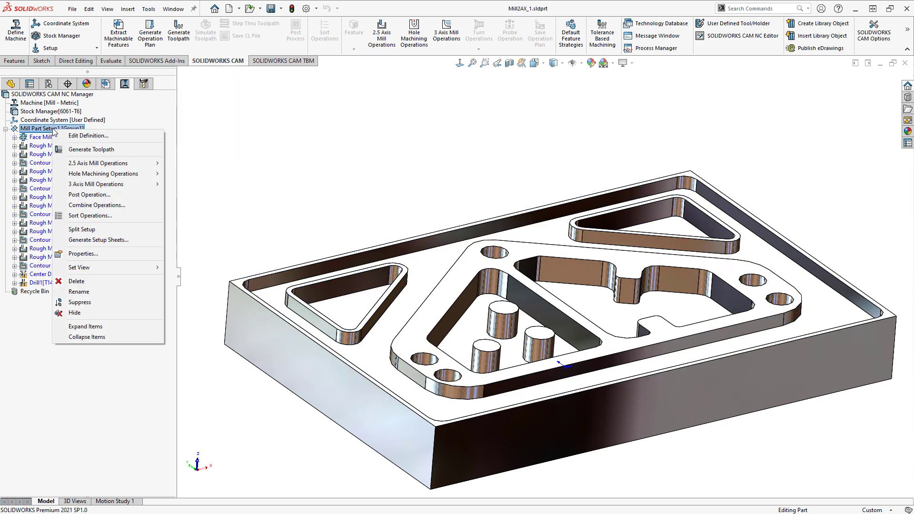
click(98, 215)
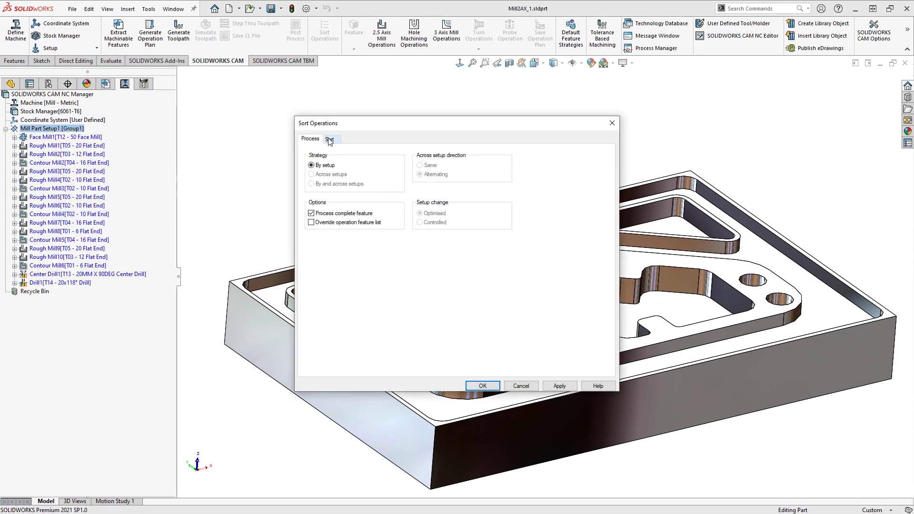
click(332, 139)
drag(350, 124, 197, 107)
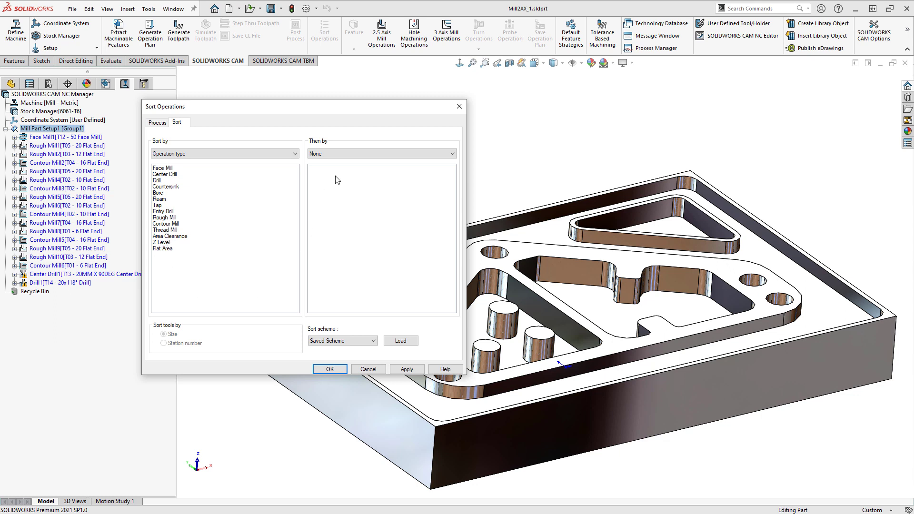
click(336, 155)
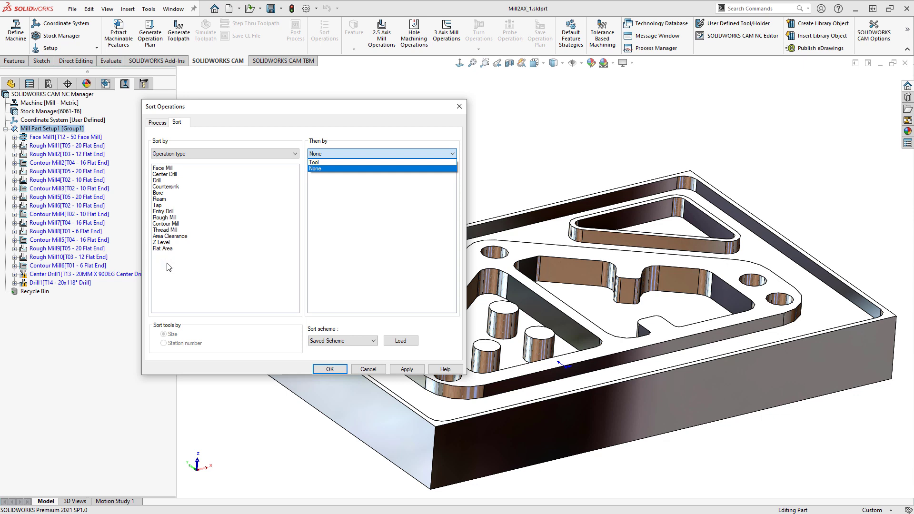
click(322, 163)
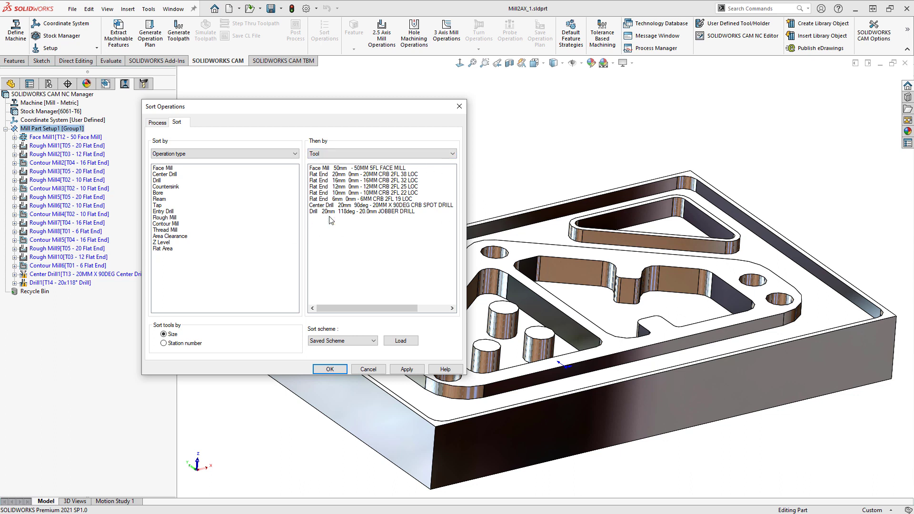
- Apply the sorting by operation type and tool to the operations of Mill Part Setup1
click(406, 369)
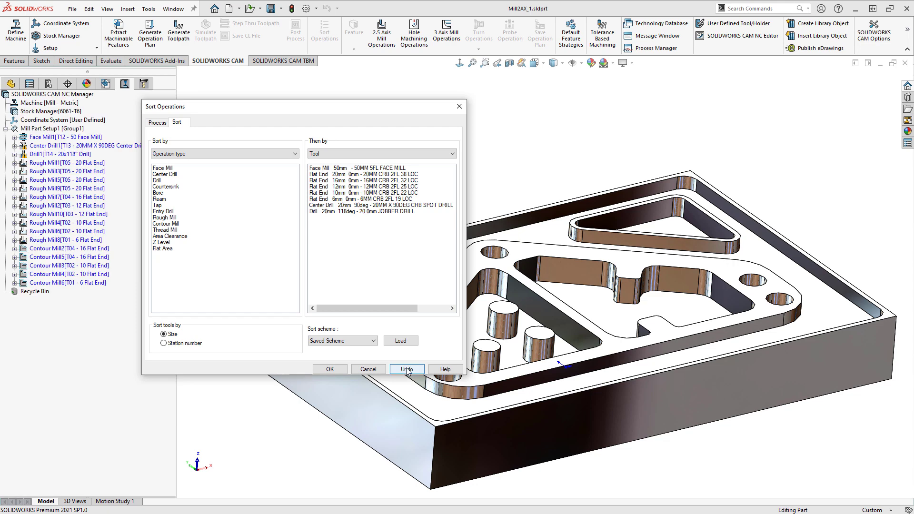
click(330, 369)
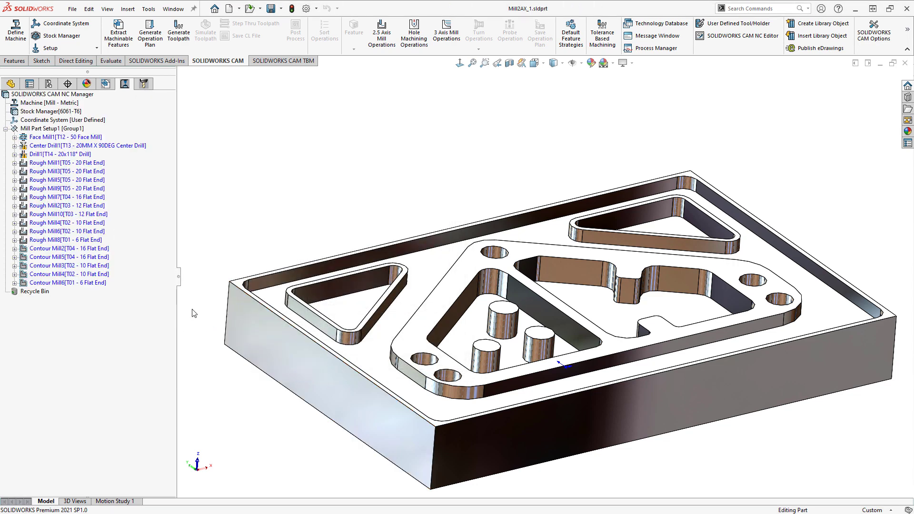
- Examine the sorted operations from Face Mill1 through Rough Mill7, checking their order, tools and machined geometry
click(69, 137)
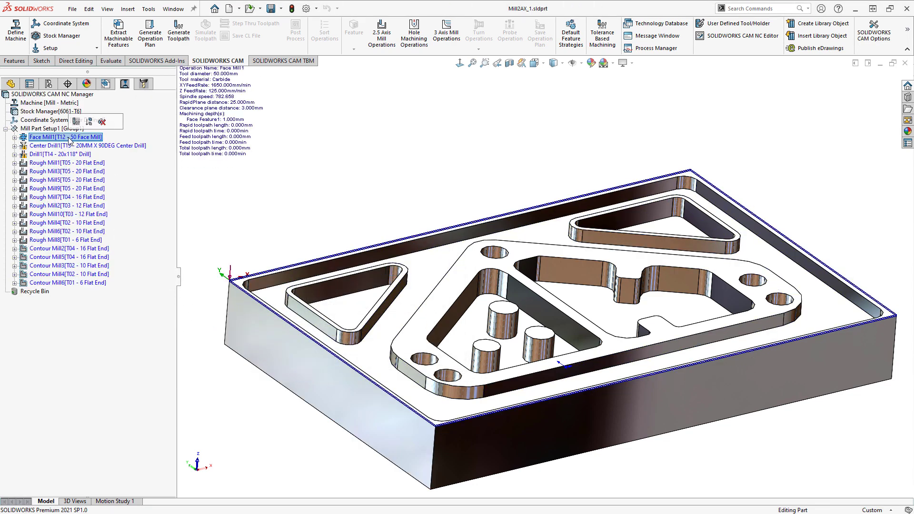
click(52, 145)
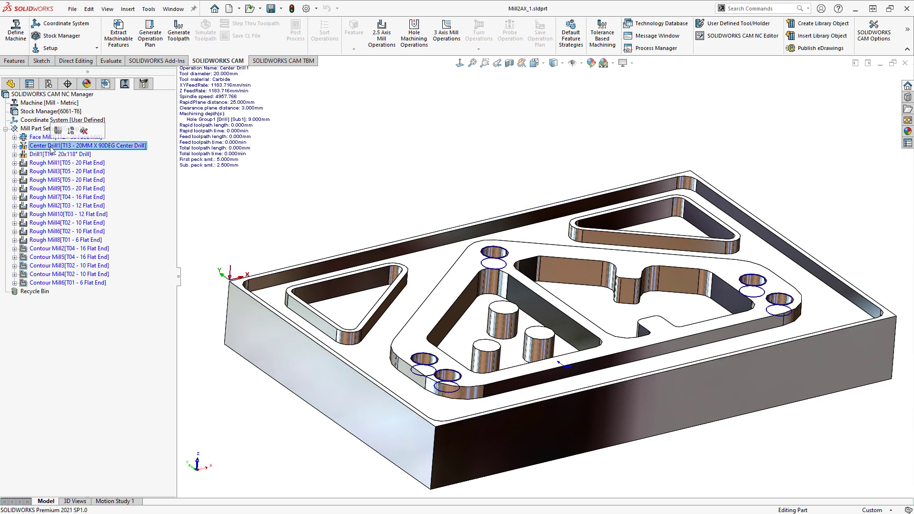
click(51, 154)
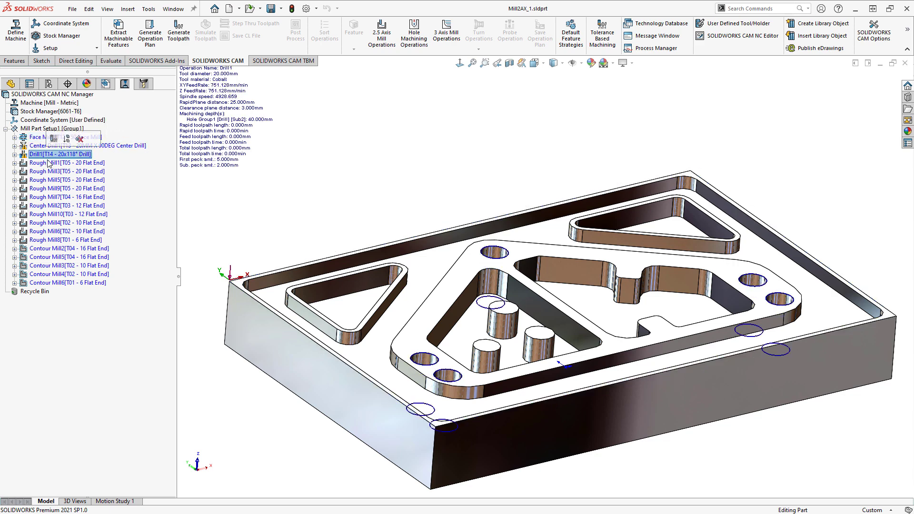
click(48, 163)
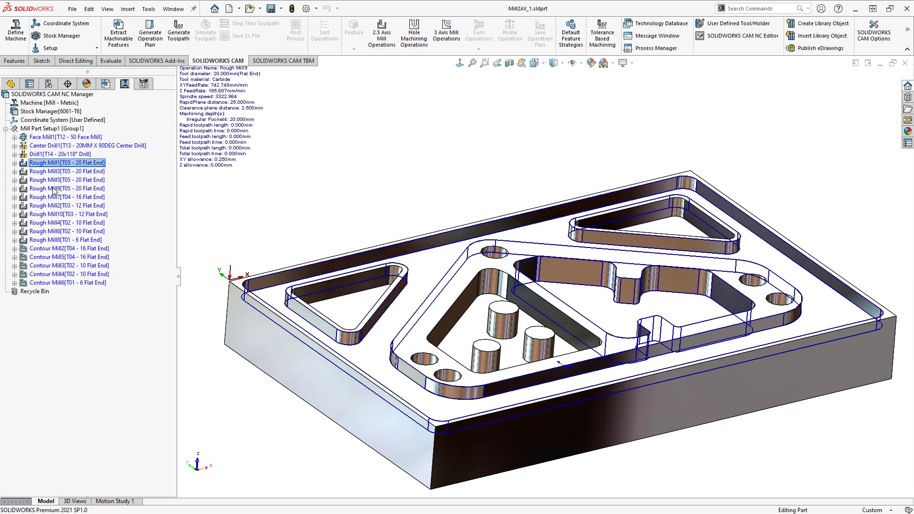
shift+click(54, 189)
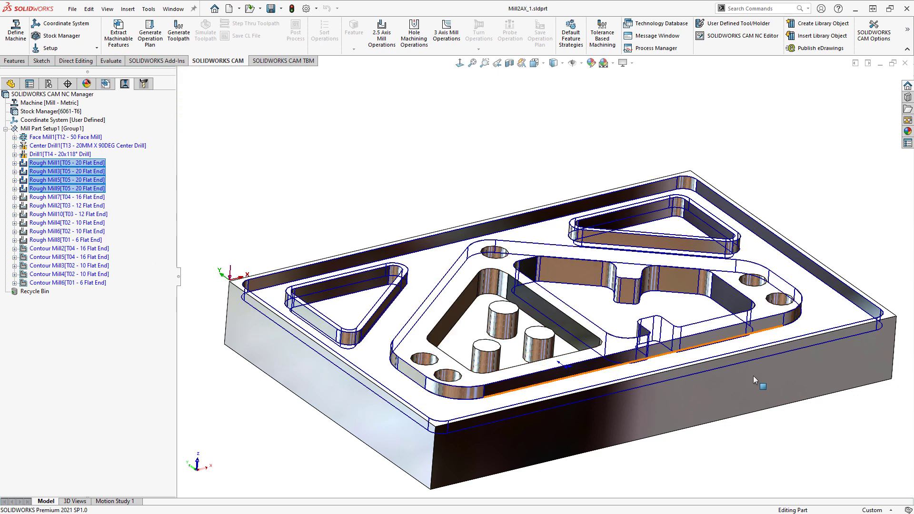
click(48, 199)
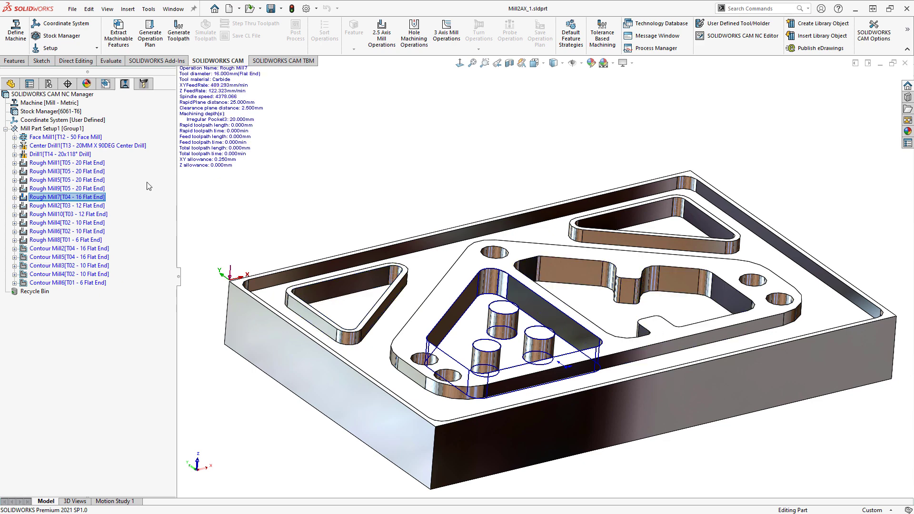
- Generate the toolpaths for all machining operations and compare the results for Rough Mill8 and Rough Mill7
click(181, 42)
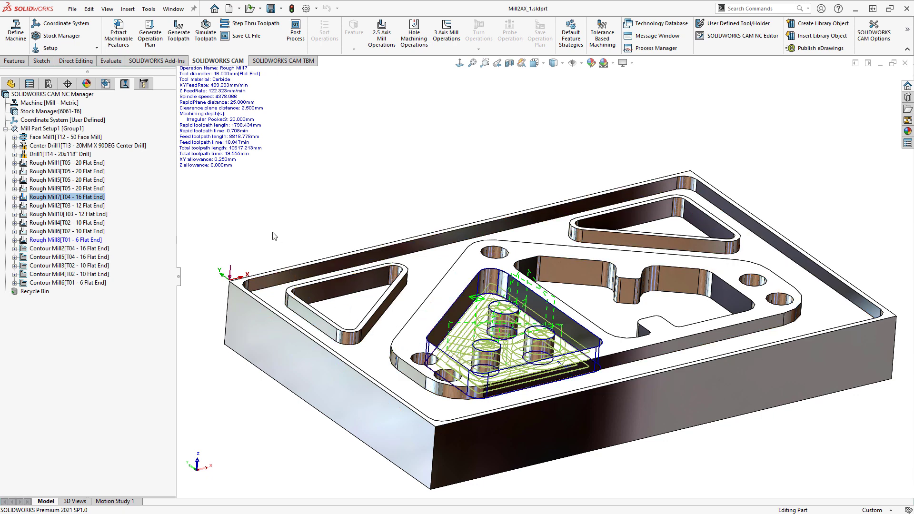
click(61, 240)
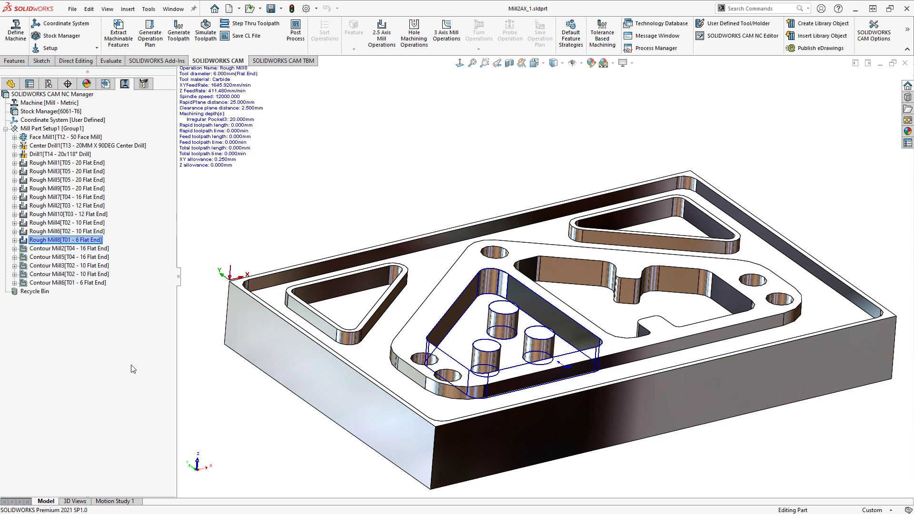
click(67, 198)
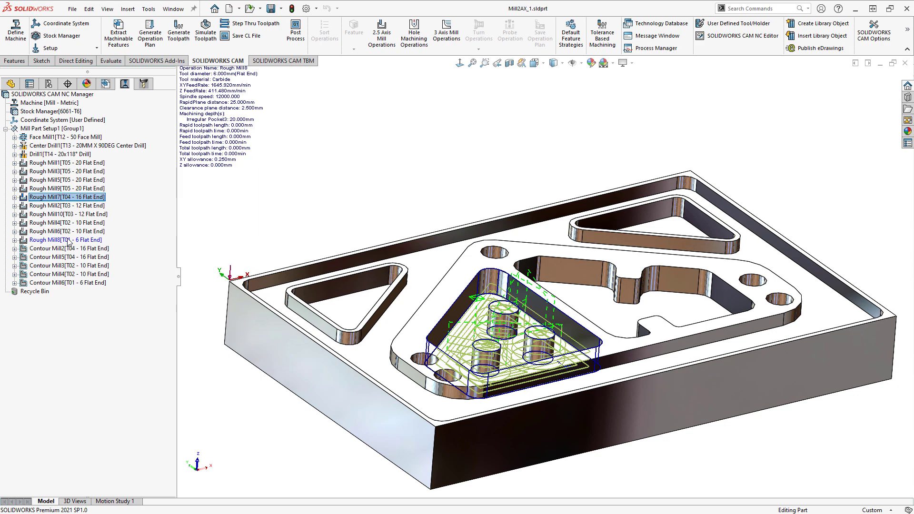
- Delete the Rough Mill8 operation with its dependent items and check the options for it in the recycle bin
right_click(68, 242)
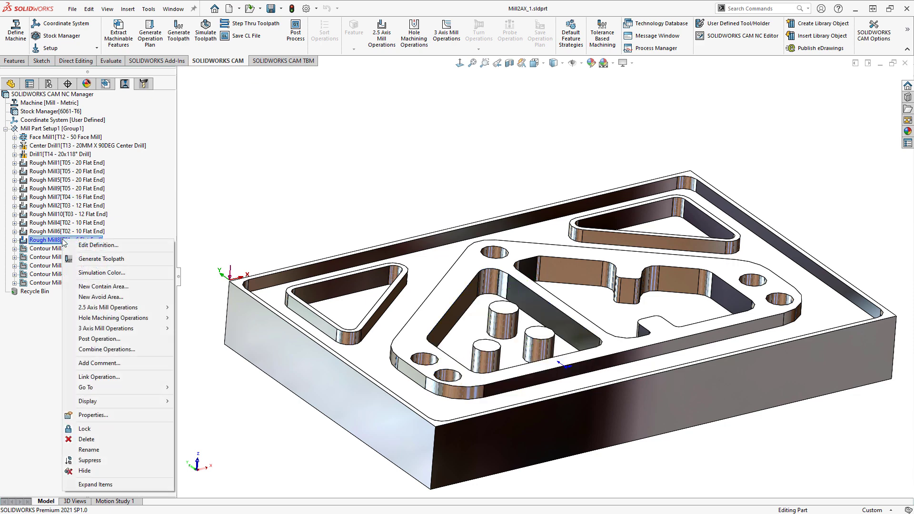
click(98, 439)
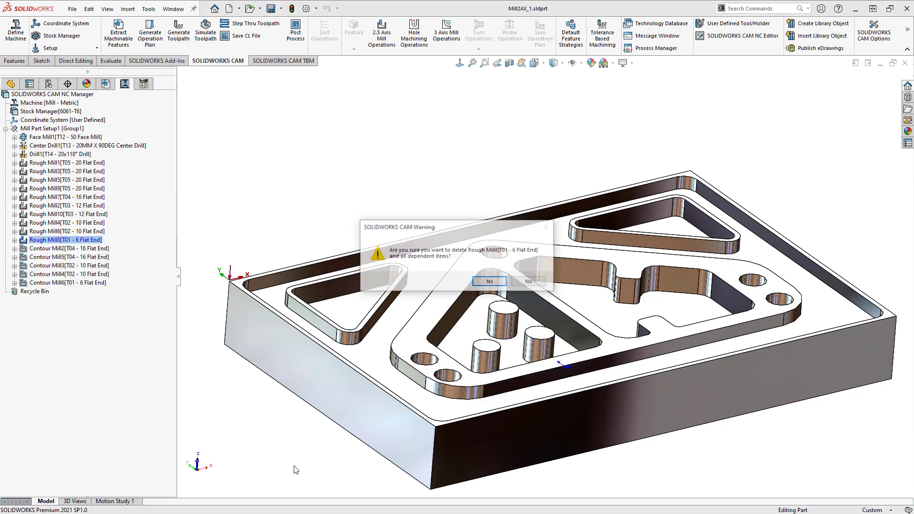
click(489, 282)
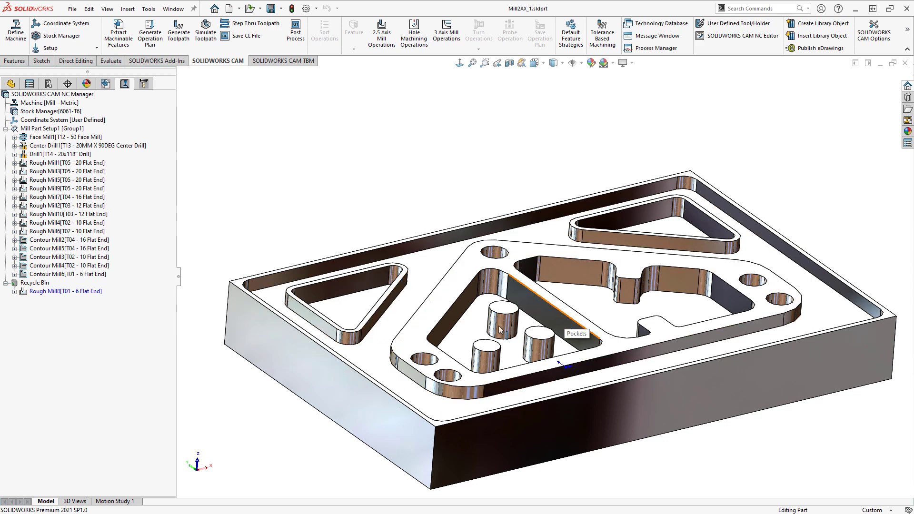
right_click(67, 291)
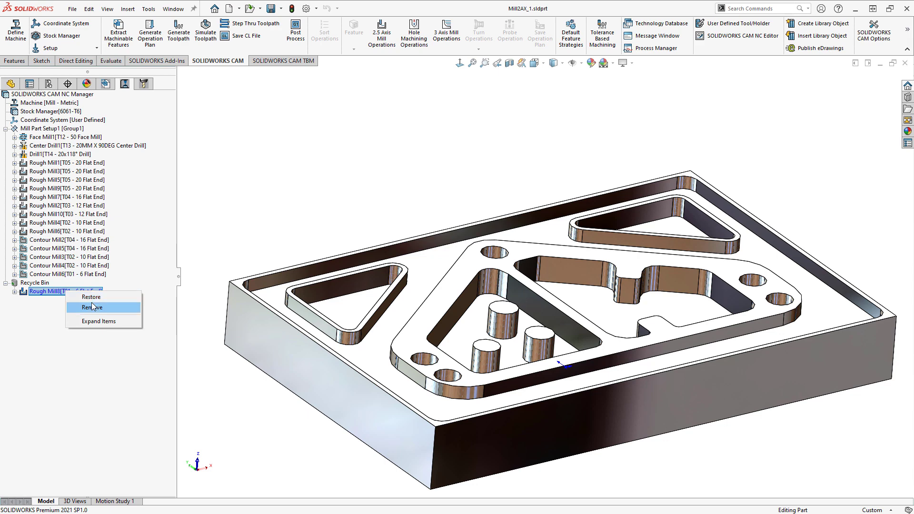
click(246, 209)
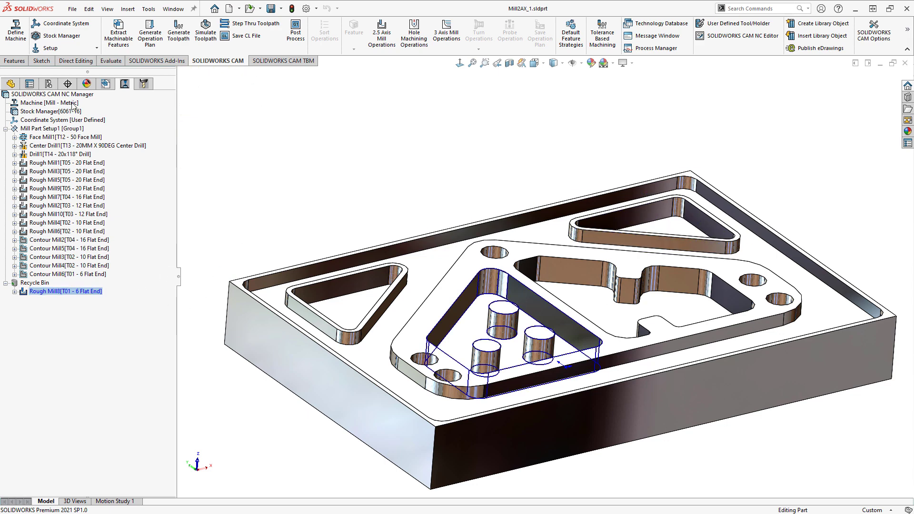
- Examine Rough Mill9's operation parameters, from the tool and roughing settings to the NC, feature and advanced options, without changing them
click(58, 189)
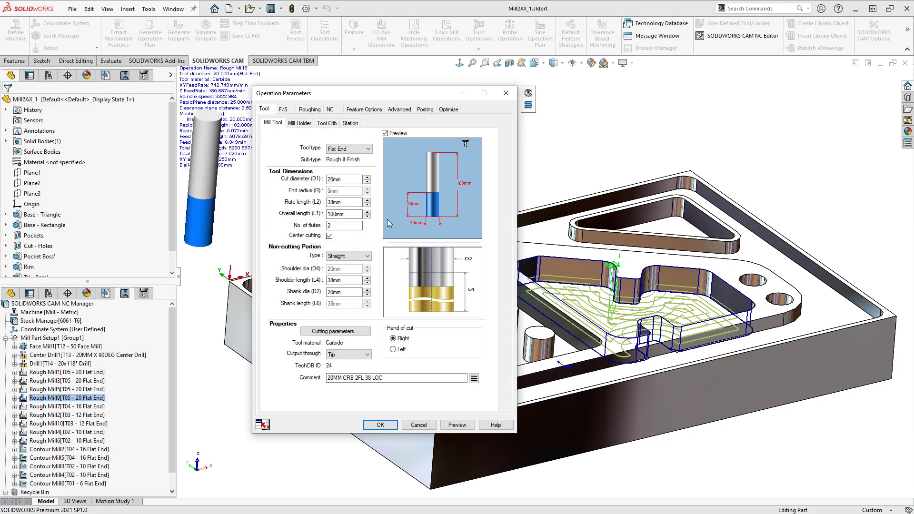
click(286, 111)
click(310, 112)
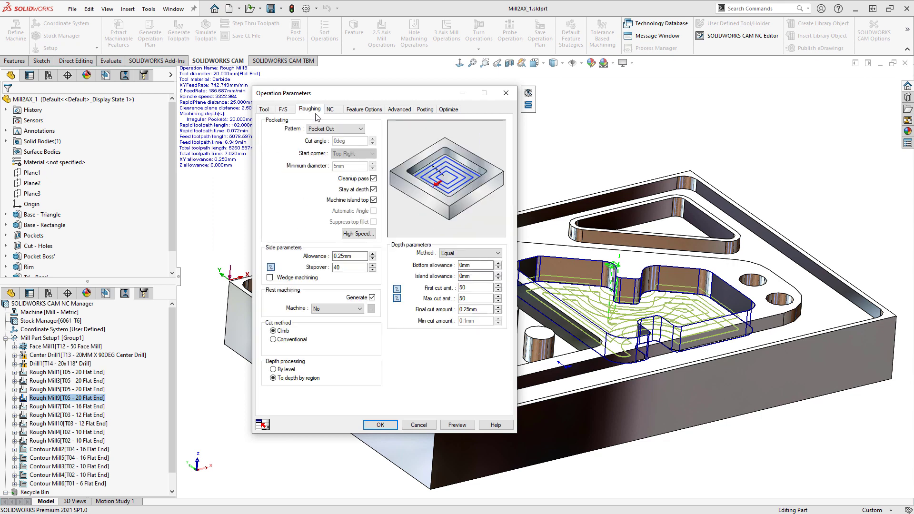
click(330, 110)
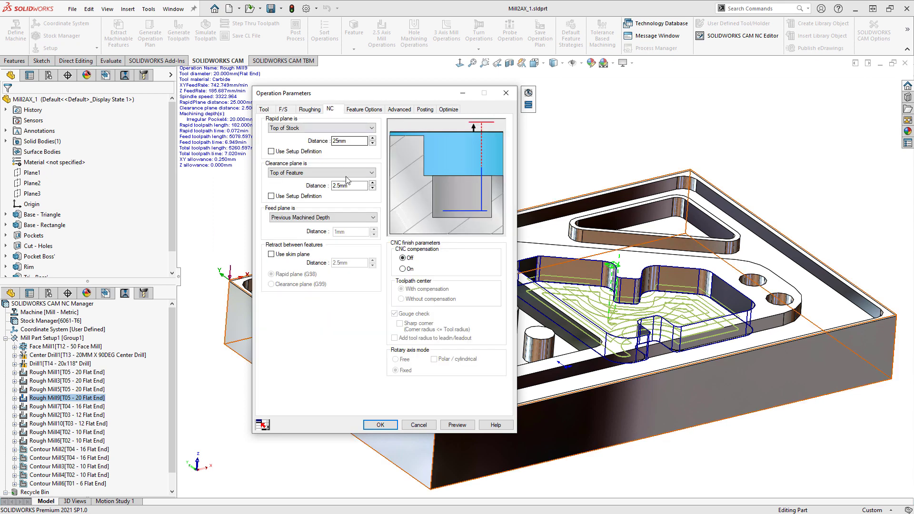
click(363, 109)
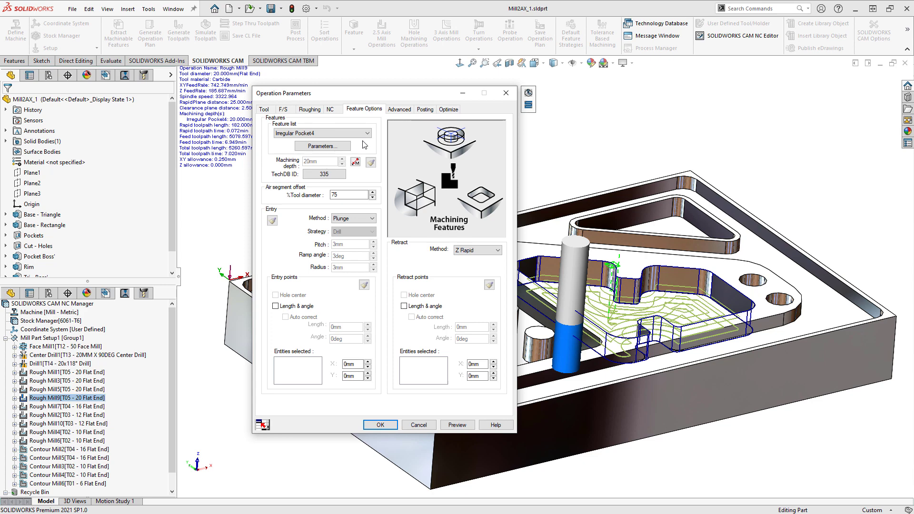
click(398, 110)
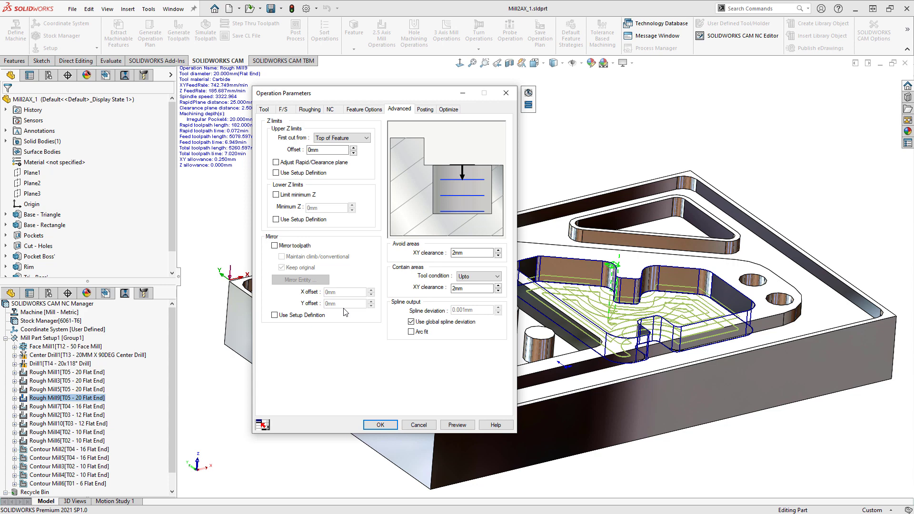
click(417, 425)
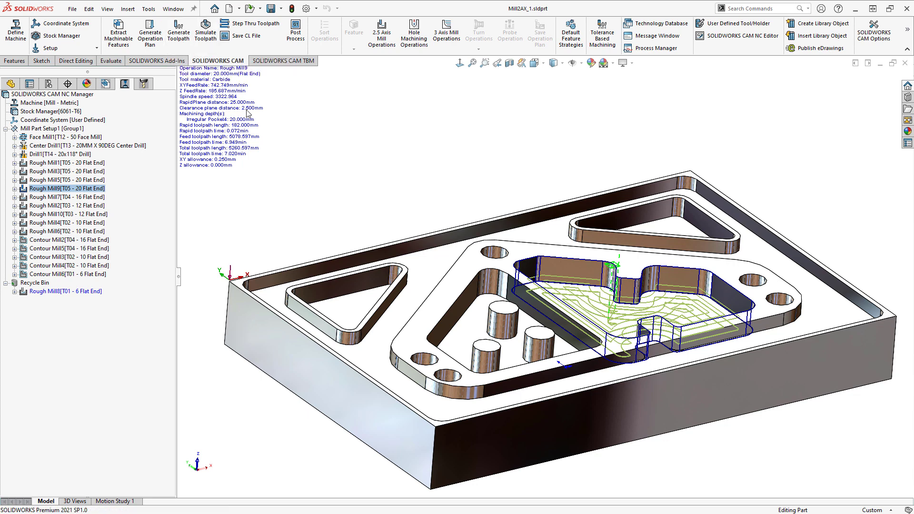
- Post-process the program to Mill2AX_1.txt on the Desktop, replacing the existing file and opening the G-code in SOLIDWORKS CAM NC Editor
click(295, 38)
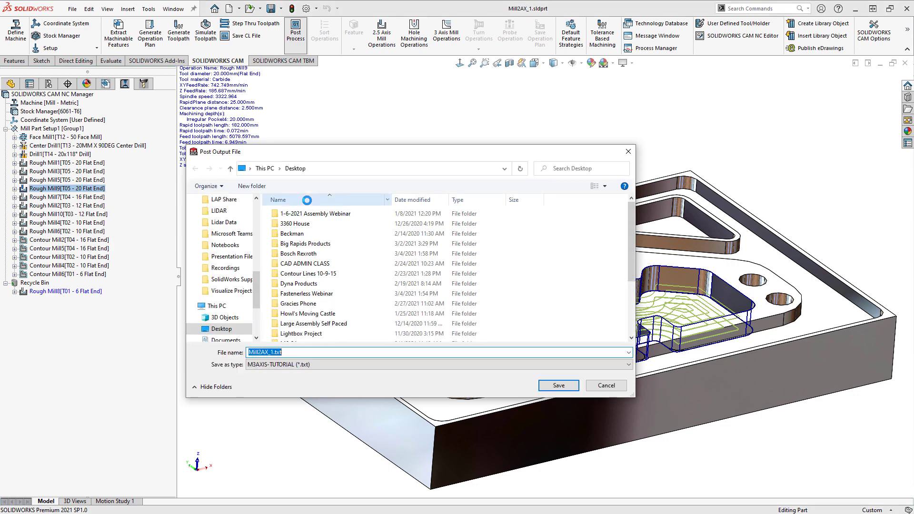
click(560, 388)
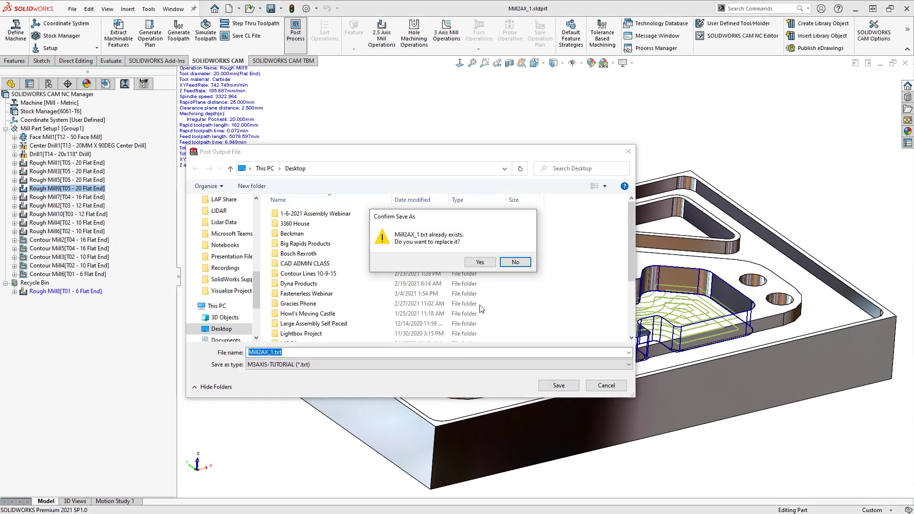
click(479, 263)
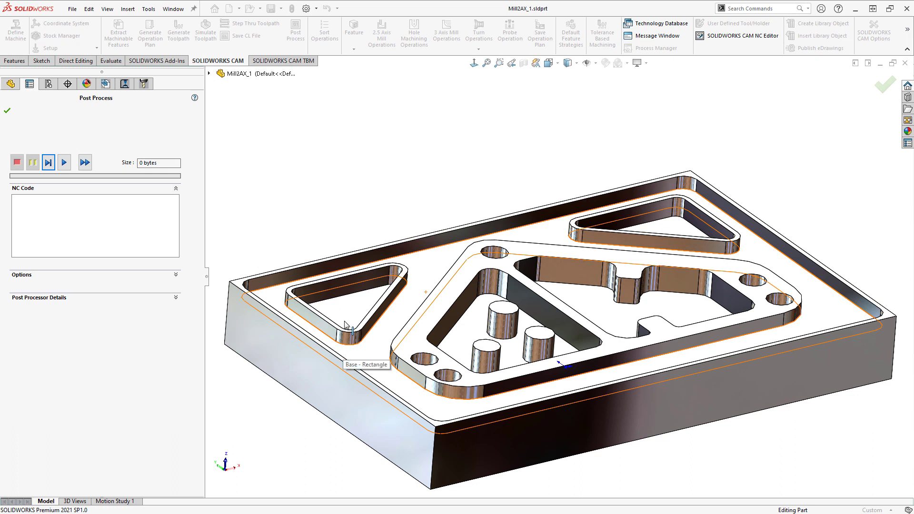
click(176, 275)
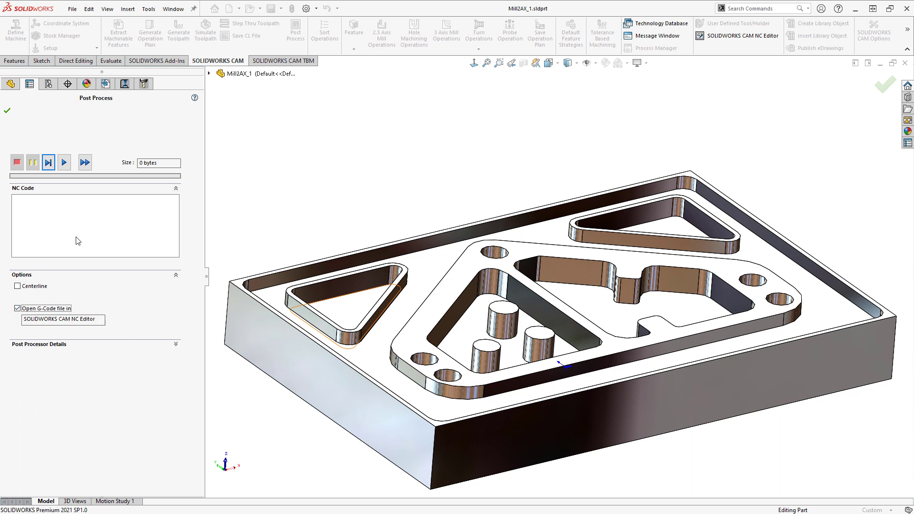
click(65, 163)
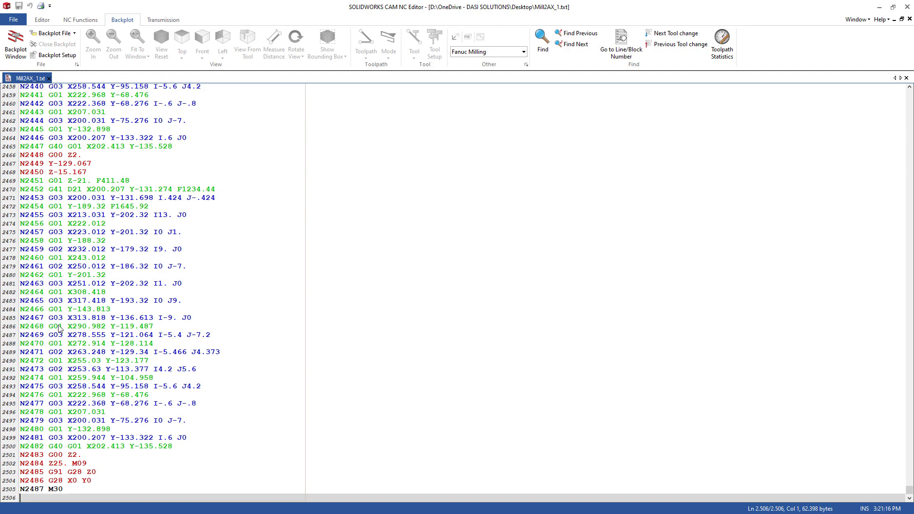
- Look through the posted NC code and play its toolpath in a backplot, orbiting the view, before returning to SOLIDWORKS
scroll(122, 349, up, 20)
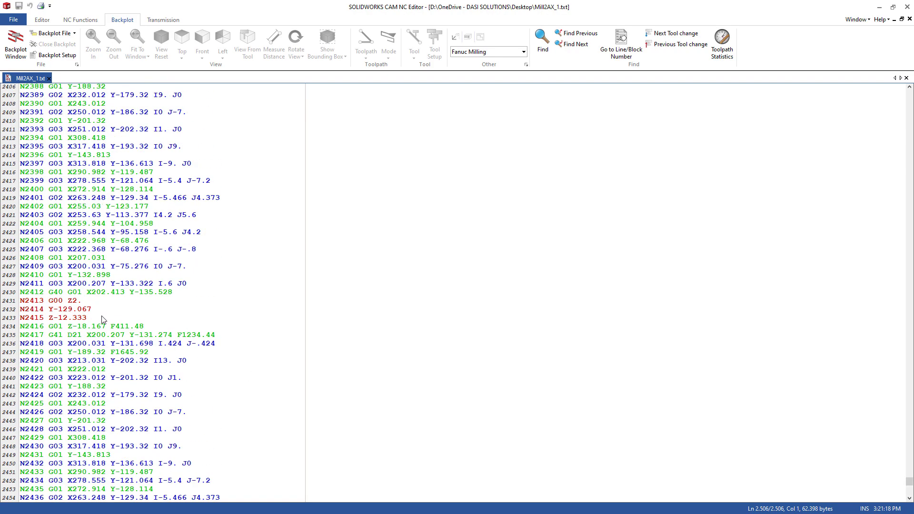
click(62, 217)
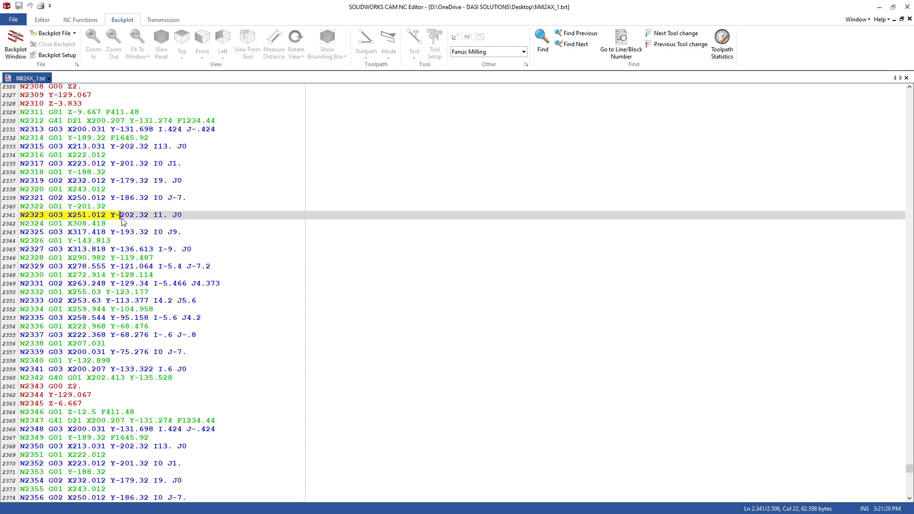
scroll(123, 222, up, 20)
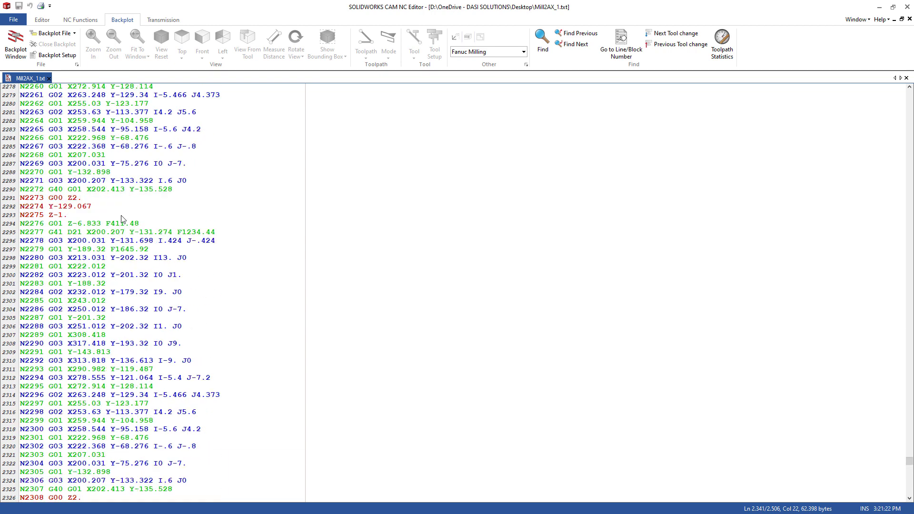
click(15, 45)
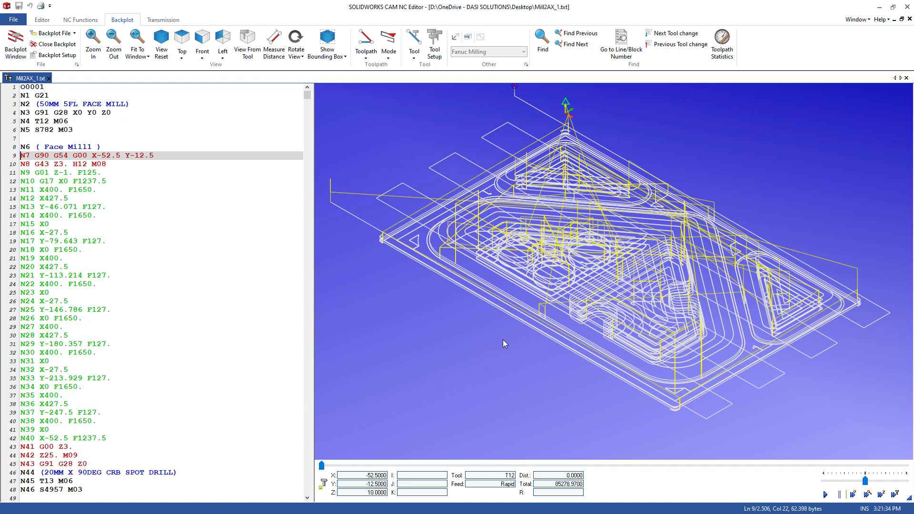
mouse_move(502, 339)
middle_down()
mouse_move(512, 281)
mouse_move(507, 353)
mouse_move(510, 329)
middle_up()
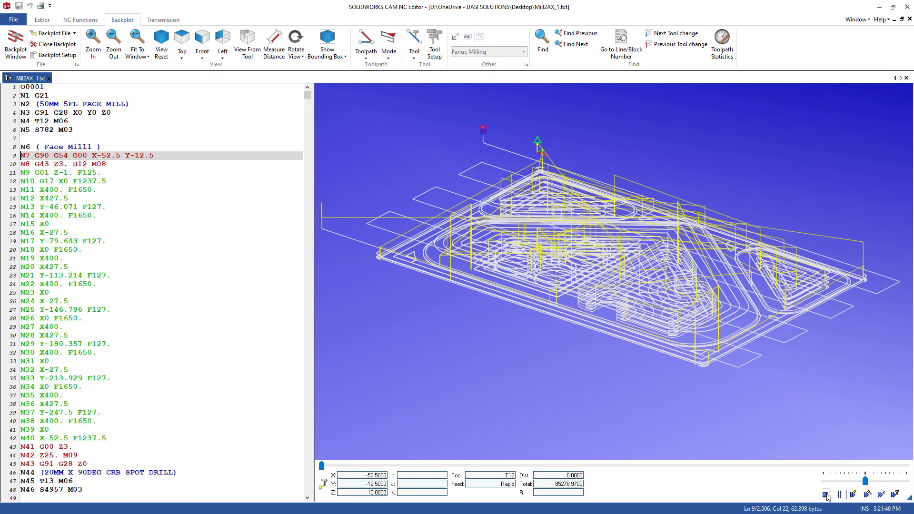
click(826, 495)
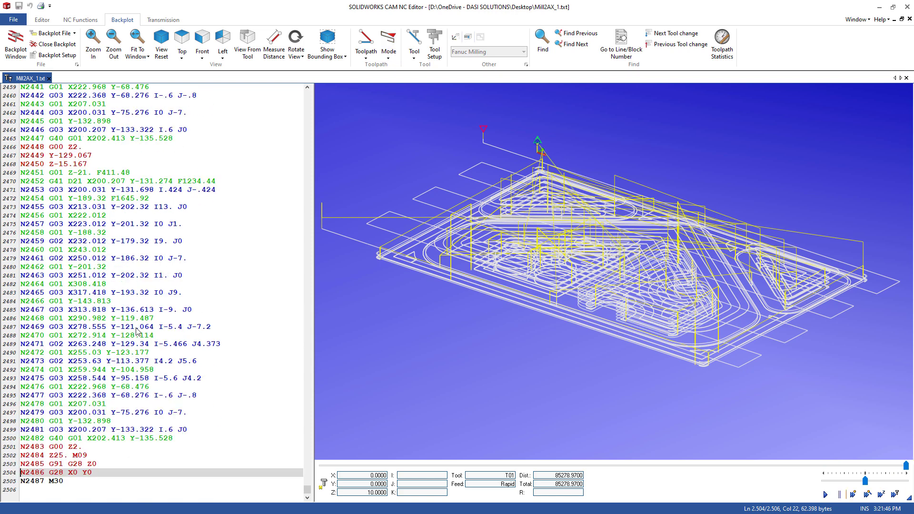
click(13, 225)
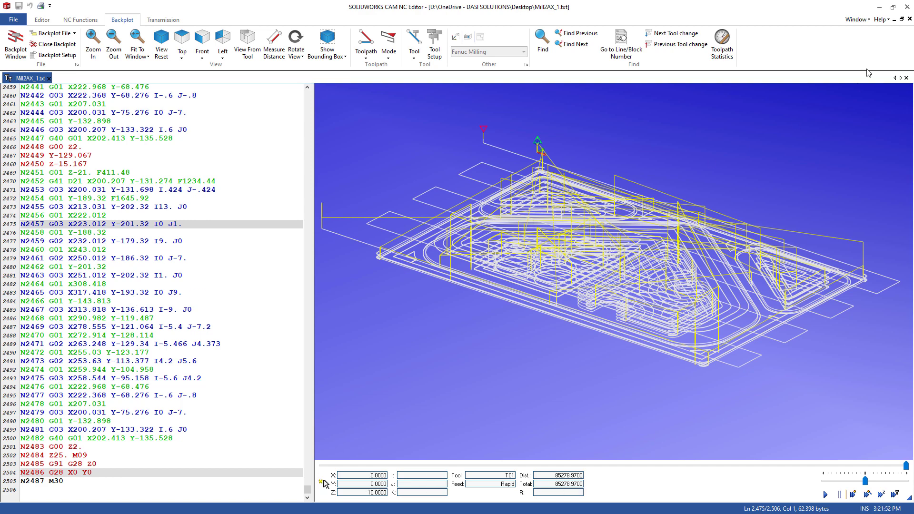
click(880, 7)
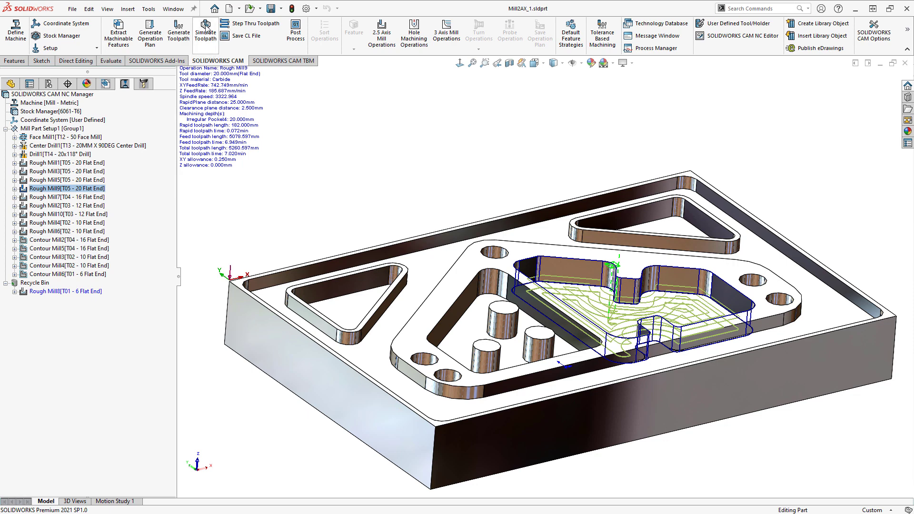
- Simulate the machining of the whole part, slowing the playback for the first operations and speeding it up for the rest, and close the simulation
click(205, 29)
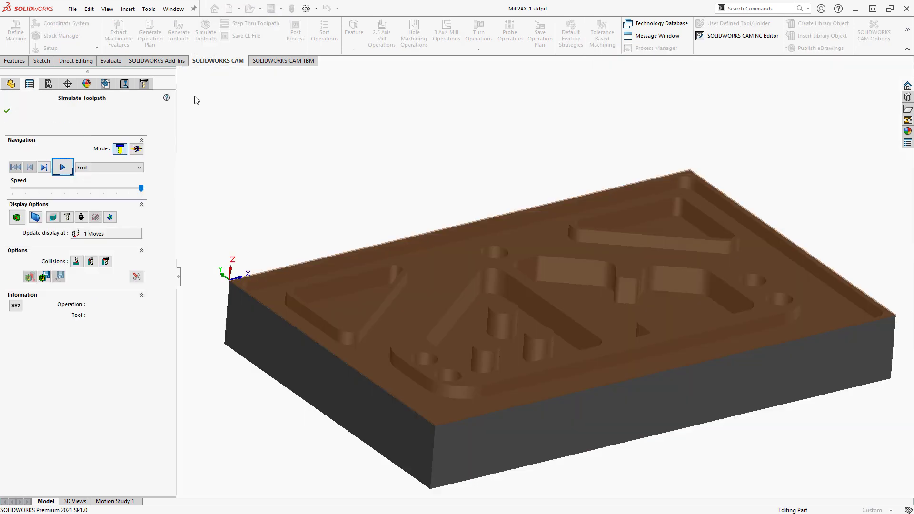
drag(142, 189, 113, 192)
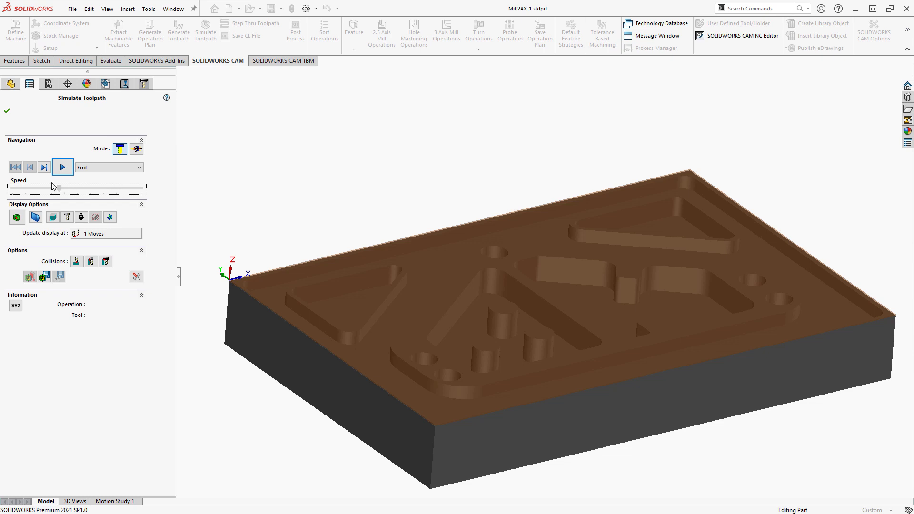
click(63, 167)
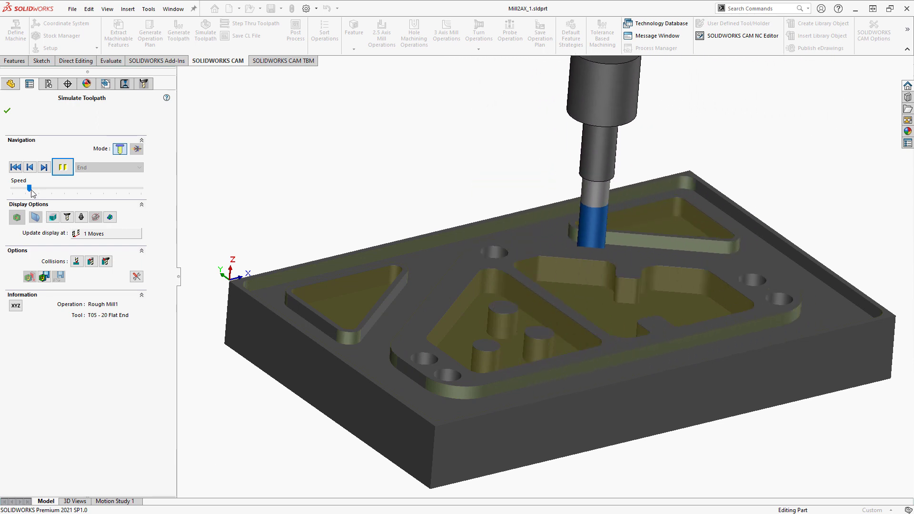
drag(29, 188, 122, 189)
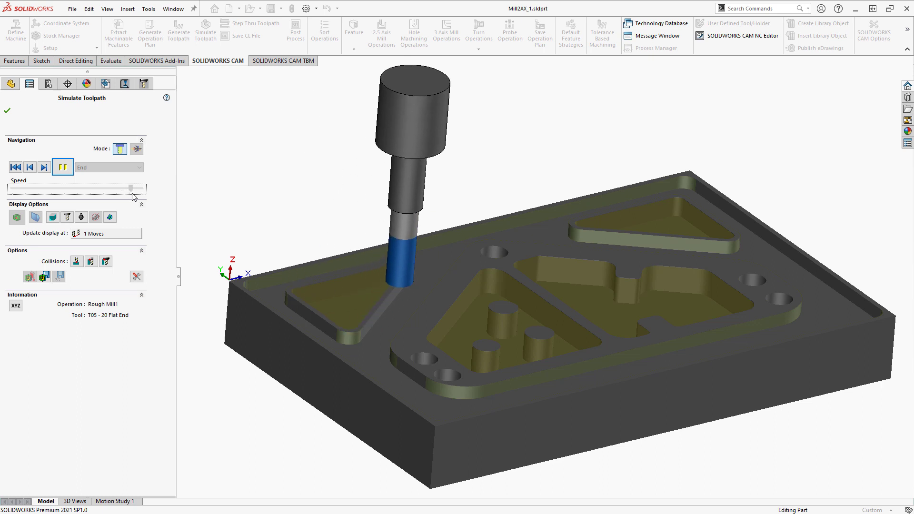
click(132, 188)
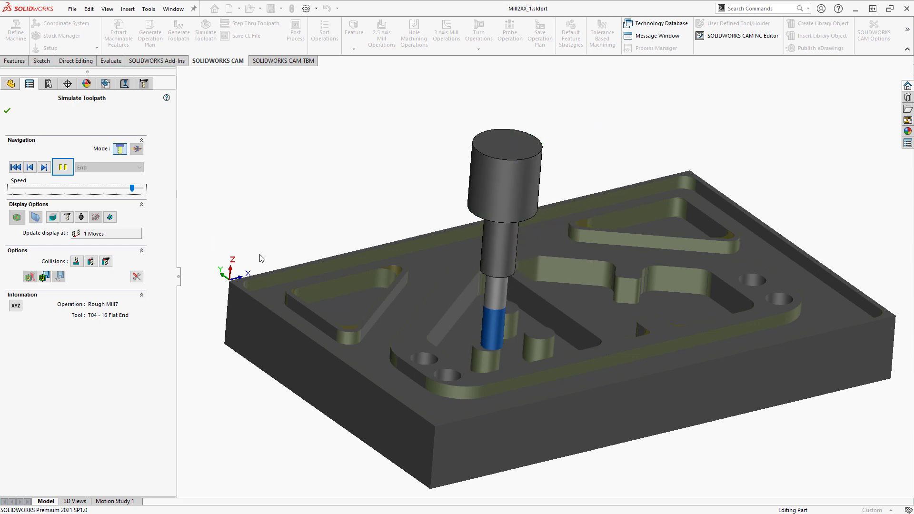
click(7, 112)
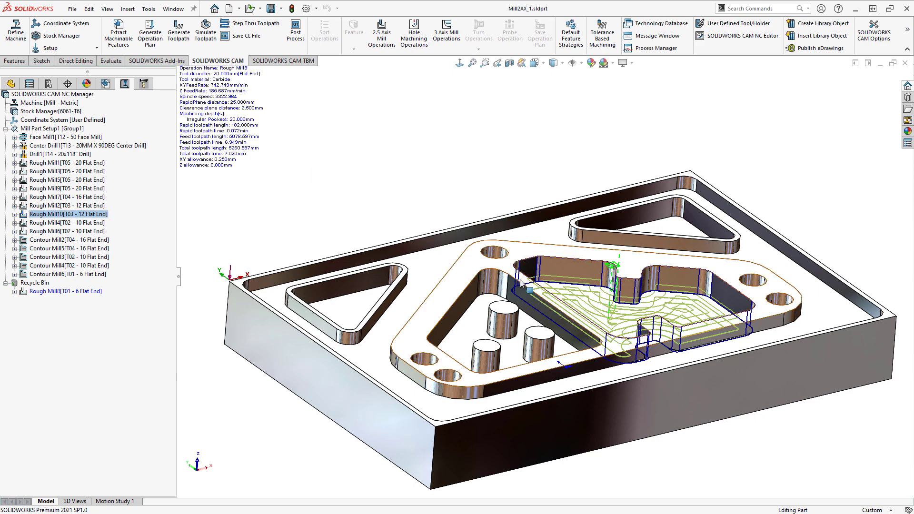
- Examine the part's outer side face and the options available for Mill Part Setup1 in the CAM feature tree
mouse_move(548, 357)
middle_down()
mouse_move(533, 333)
mouse_move(538, 345)
middle_up()
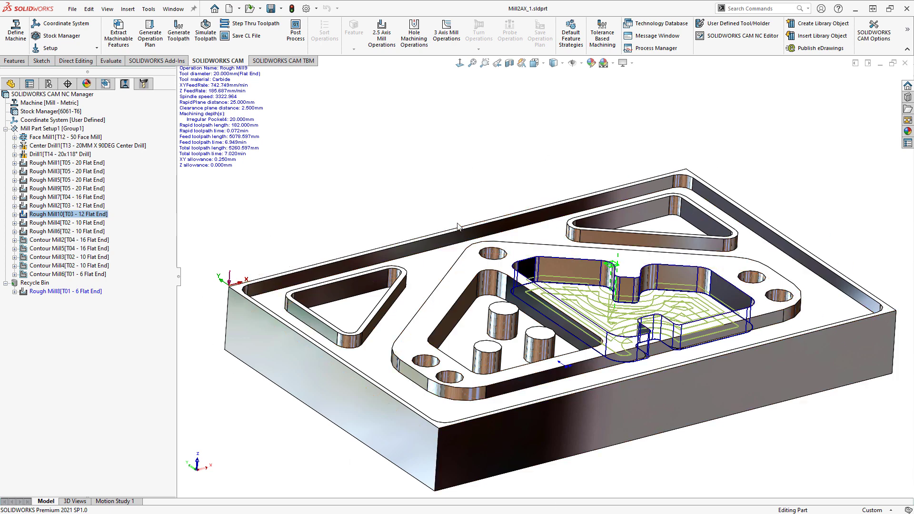
middle_drag(354, 232, 380, 379)
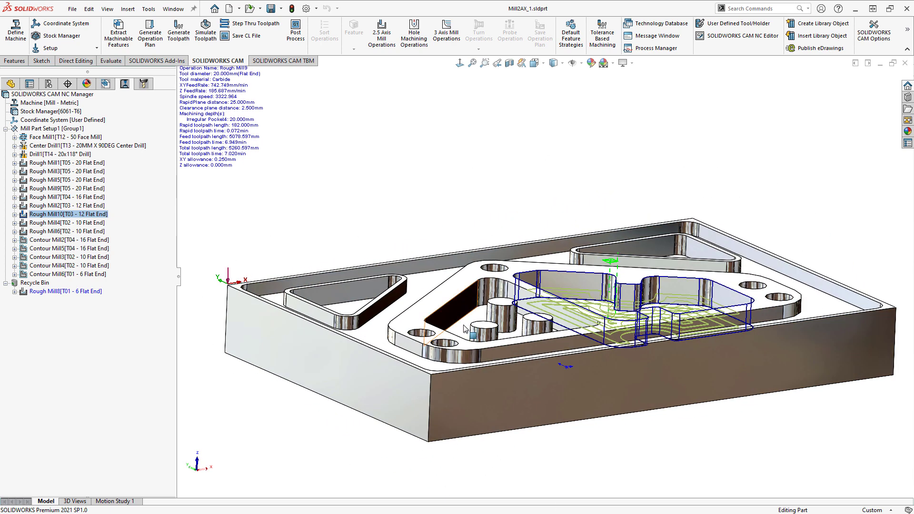
click(386, 399)
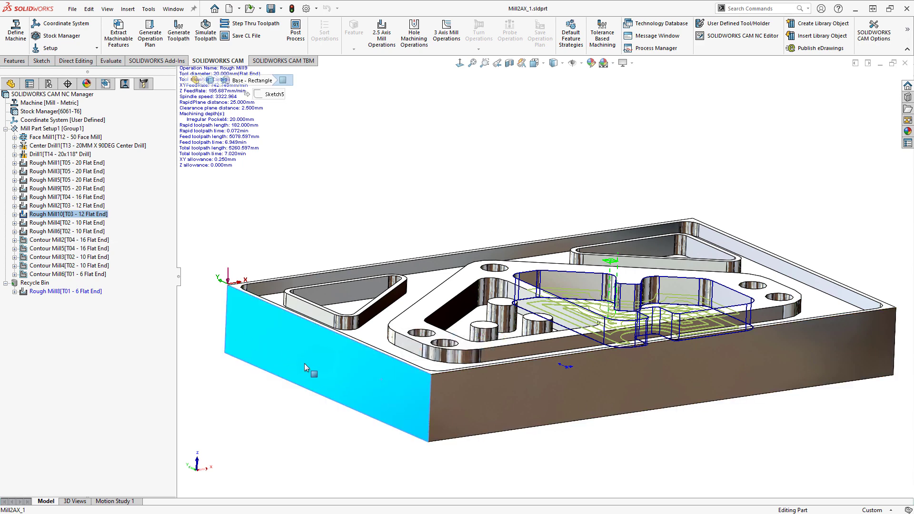
click(105, 84)
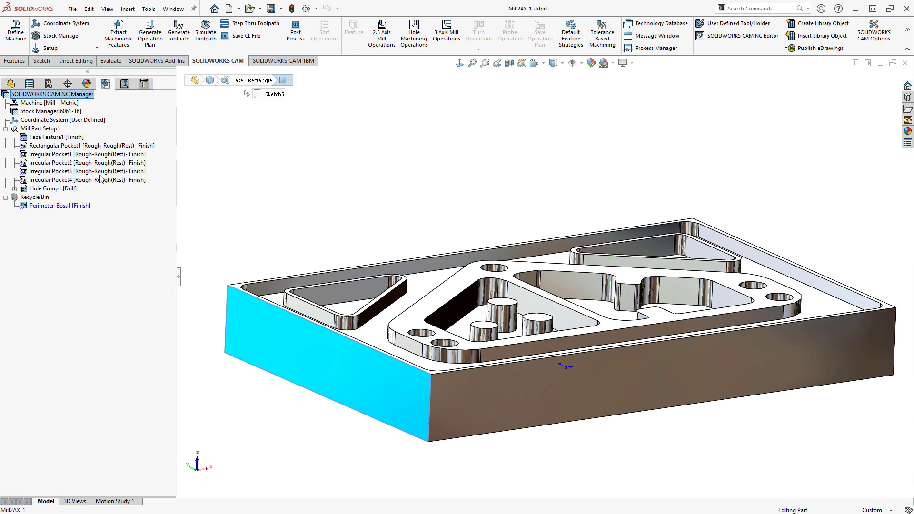
click(34, 129)
right_click(34, 130)
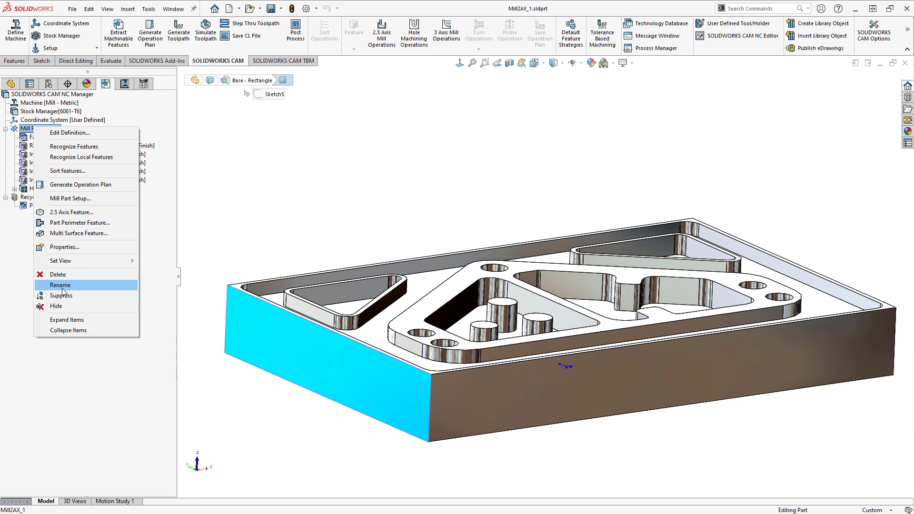
click(68, 364)
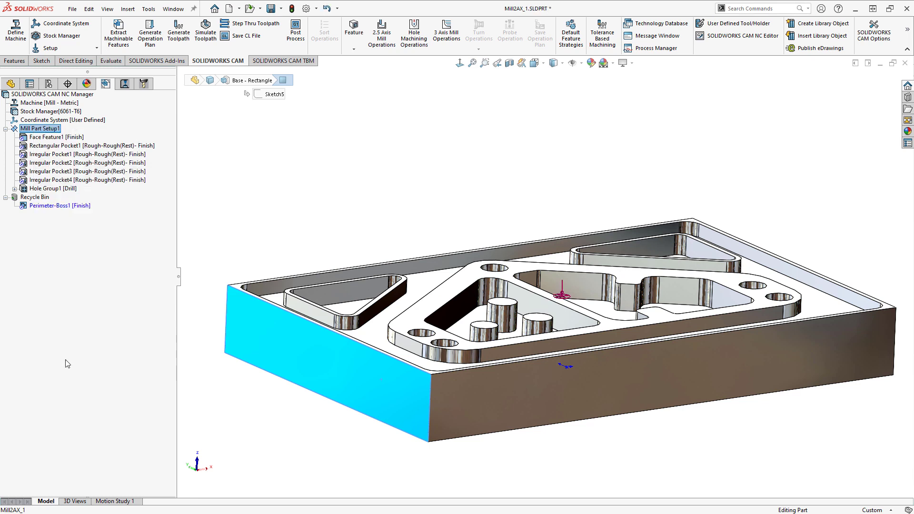
click(117, 38)
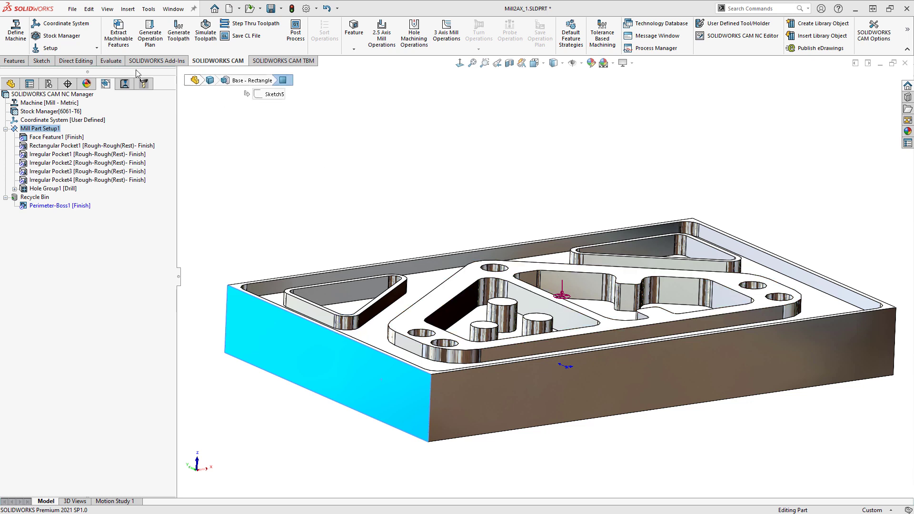
- Close the Mill2AX_1 part, discarding both the document changes and the CAM changes
click(887, 132)
click(904, 65)
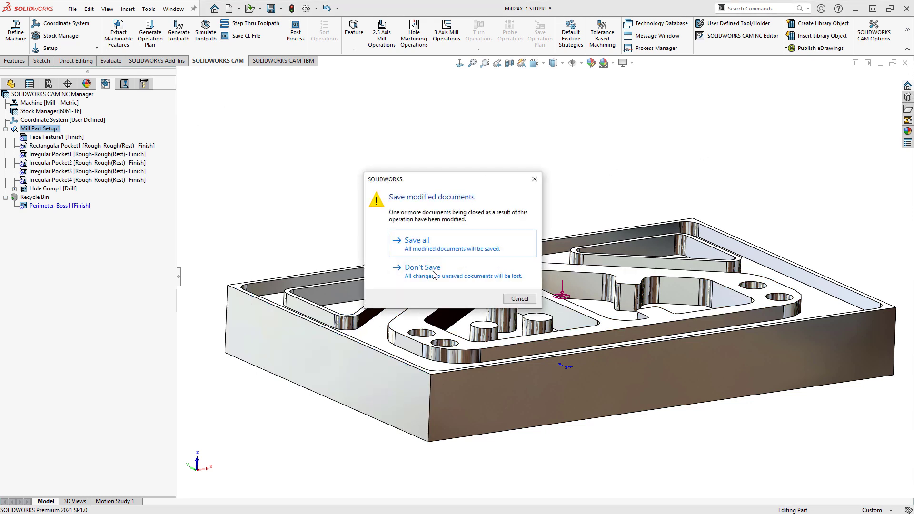
click(414, 266)
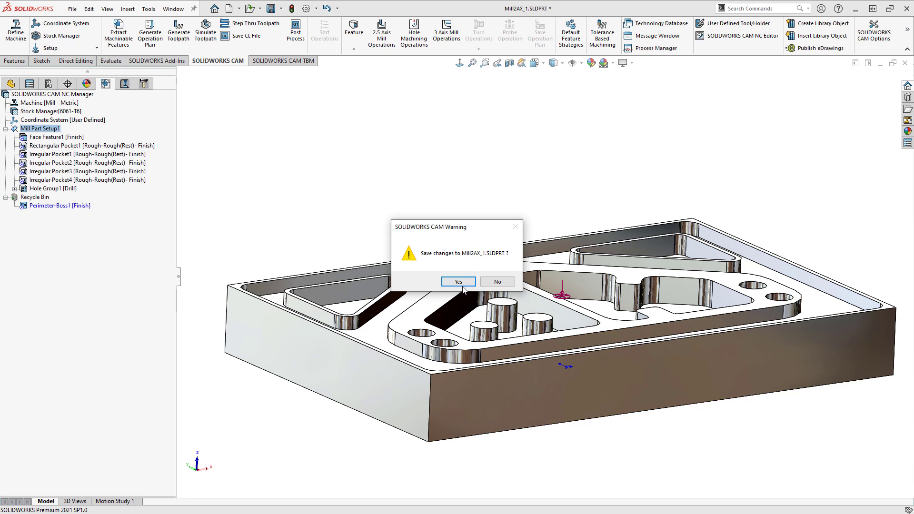
click(497, 281)
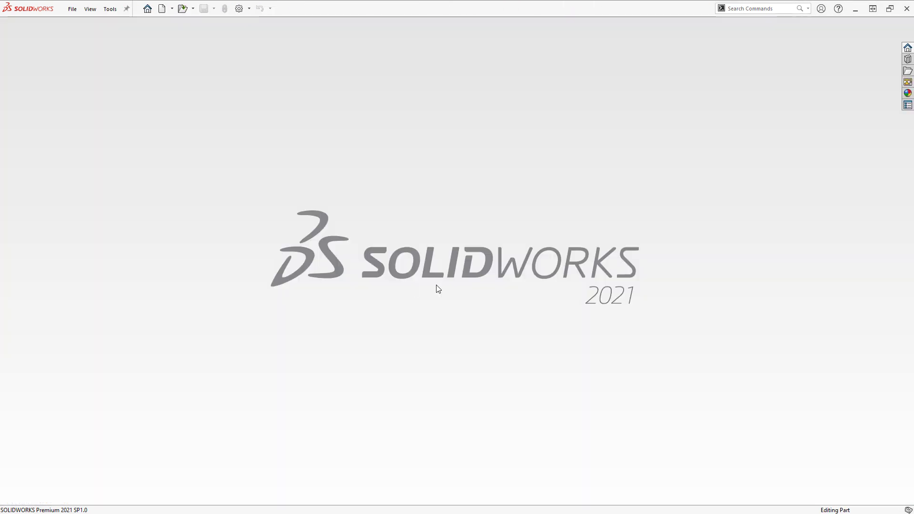
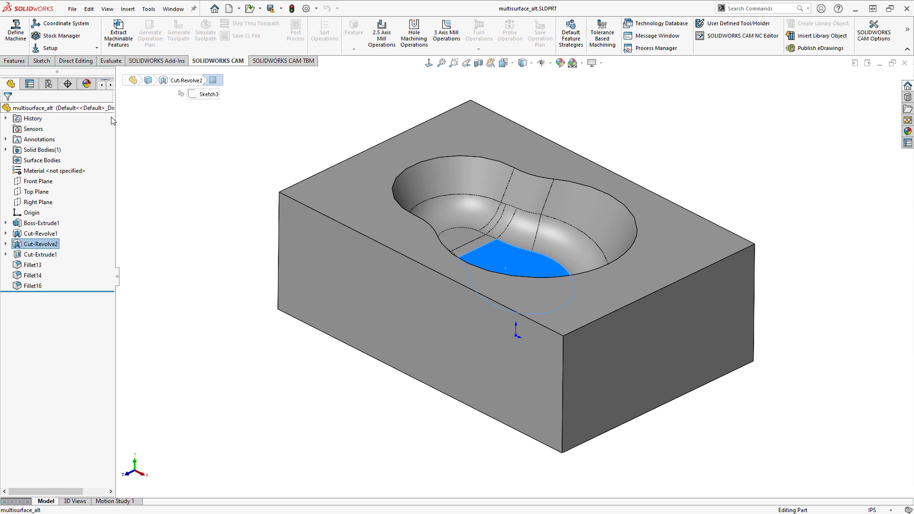
- Widen the tree pane, show the CAM feature tree, and check the Mill - Inch machine and the 6061-T6 stock around the block
drag(115, 120, 159, 125)
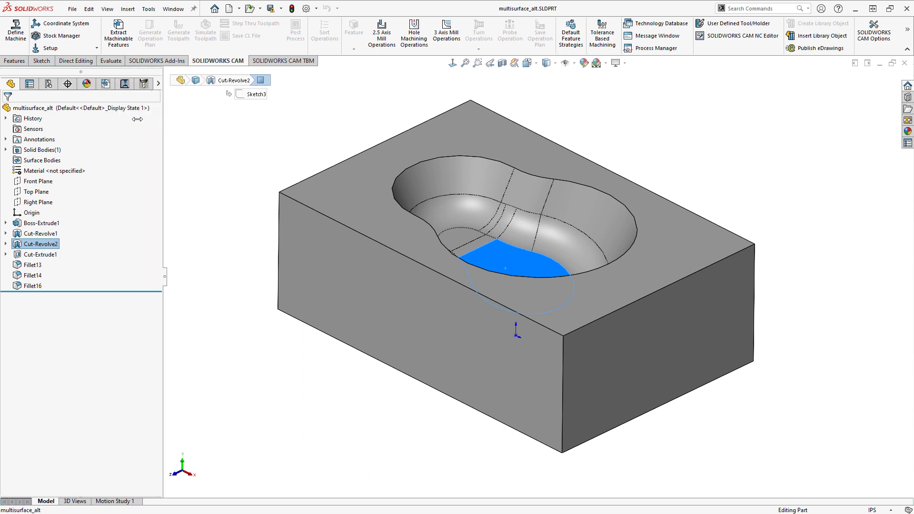
click(107, 85)
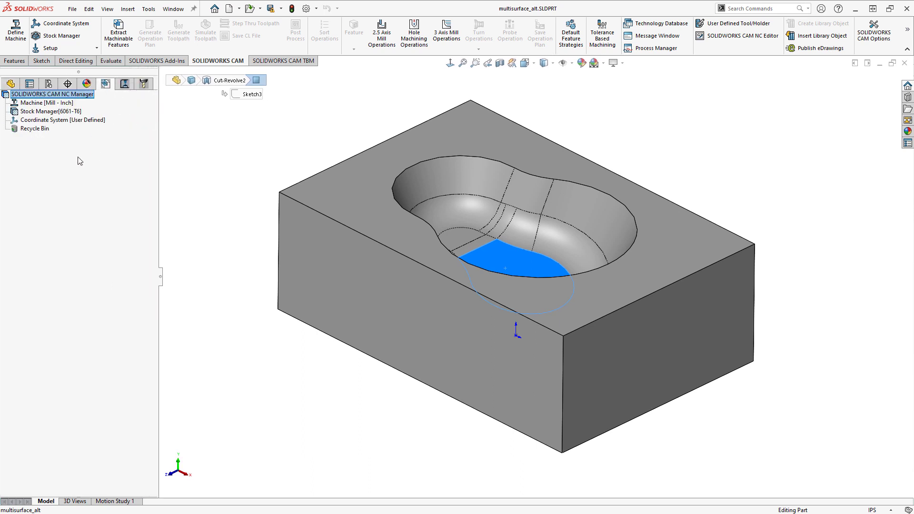
click(47, 103)
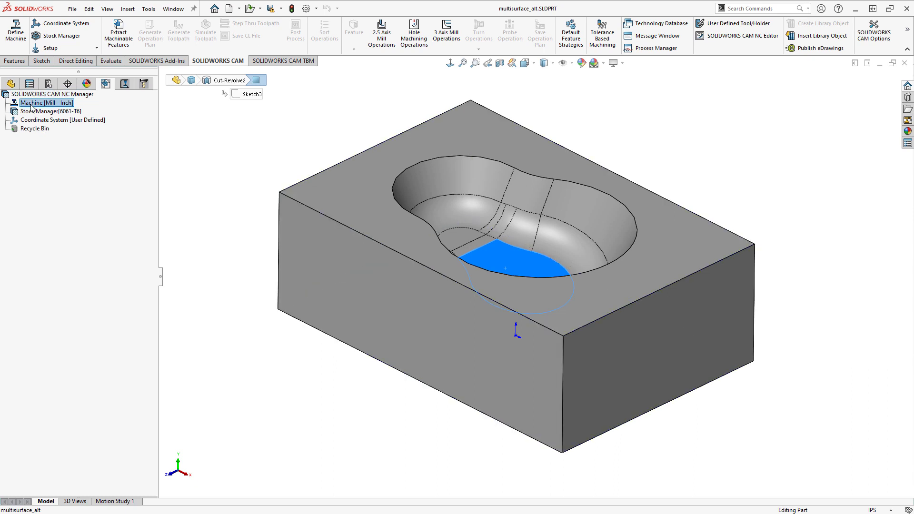
click(41, 112)
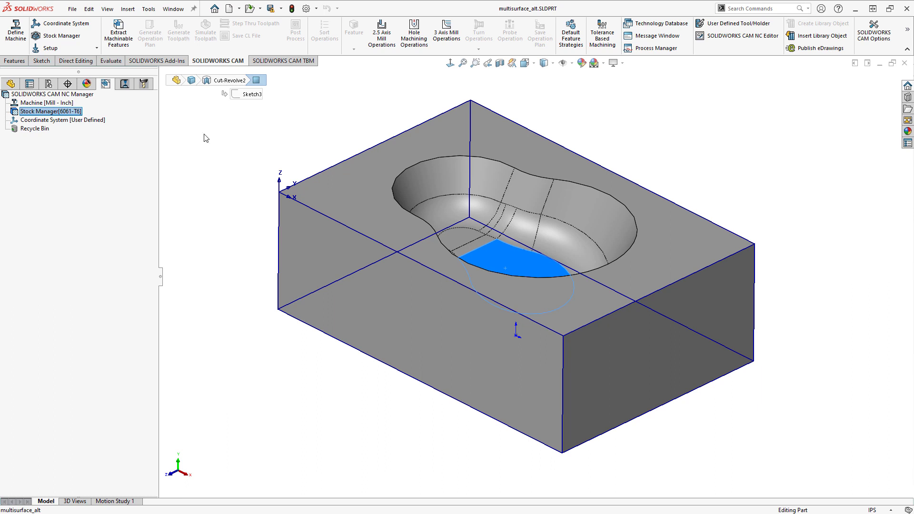
- Start a new 3 Axis Mill operation, compare the Z Level and Flat Area types, and settle on Area Clearance
click(446, 39)
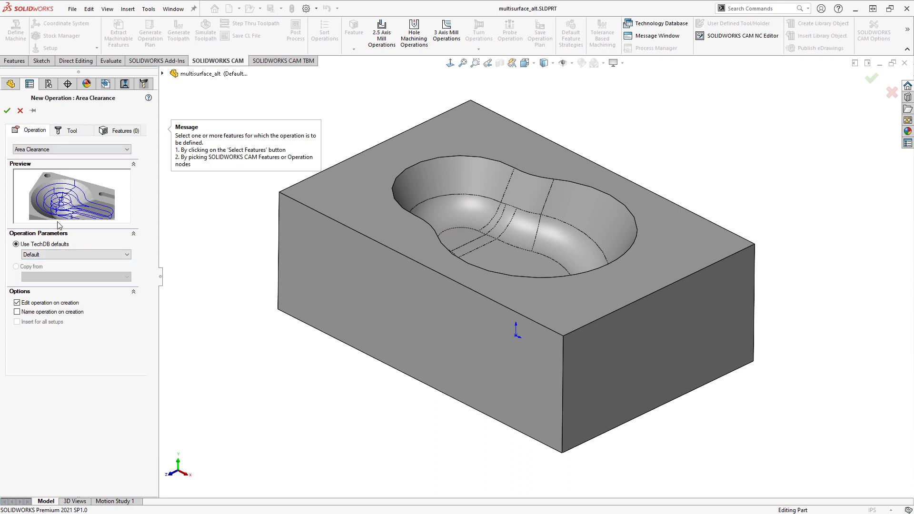
click(74, 150)
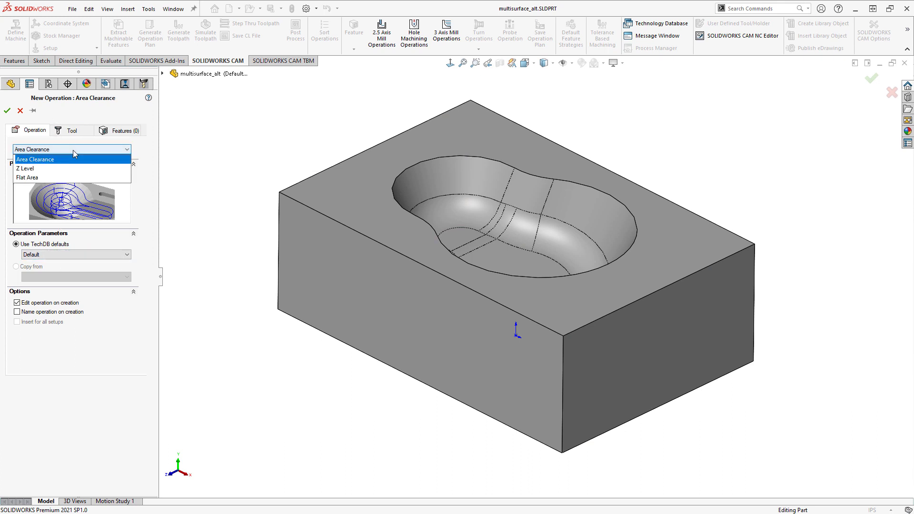
click(54, 169)
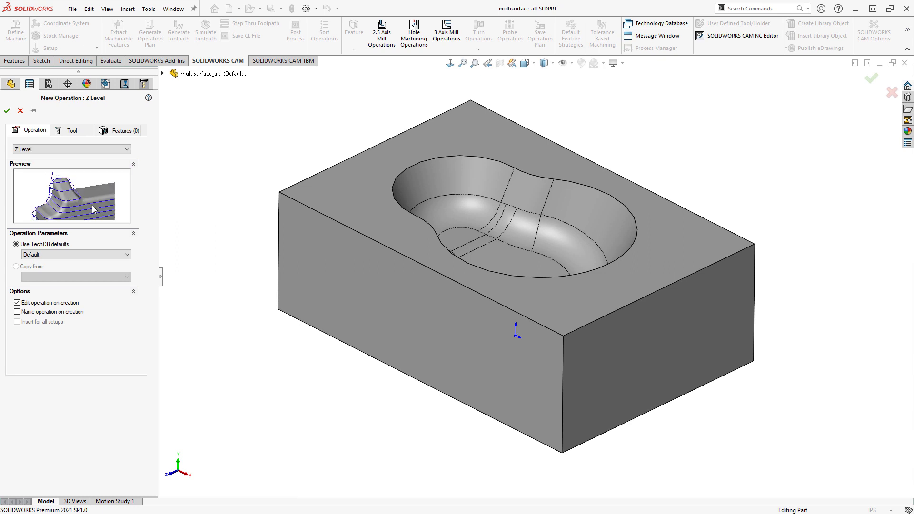
click(67, 149)
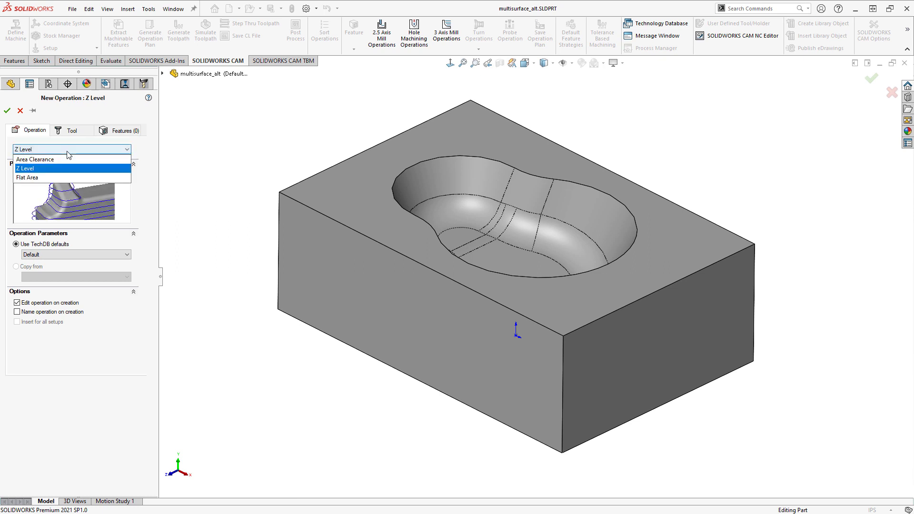
click(46, 180)
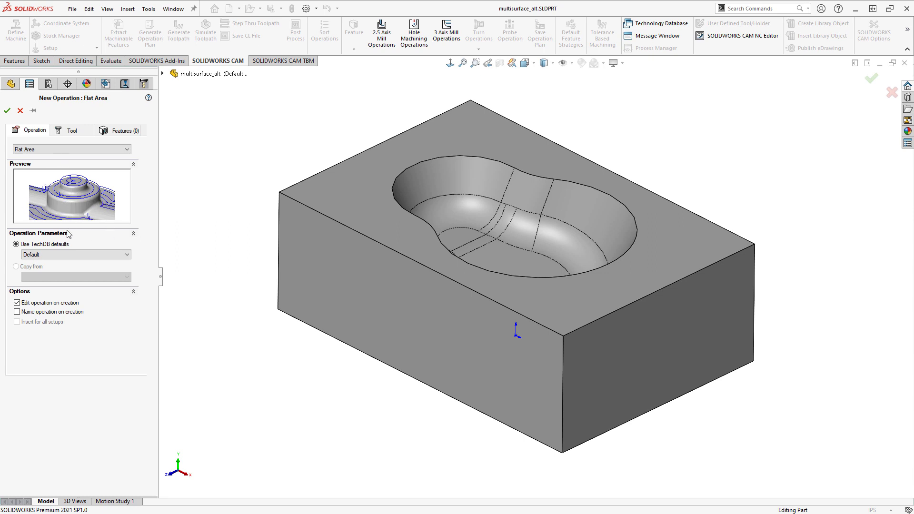
click(58, 155)
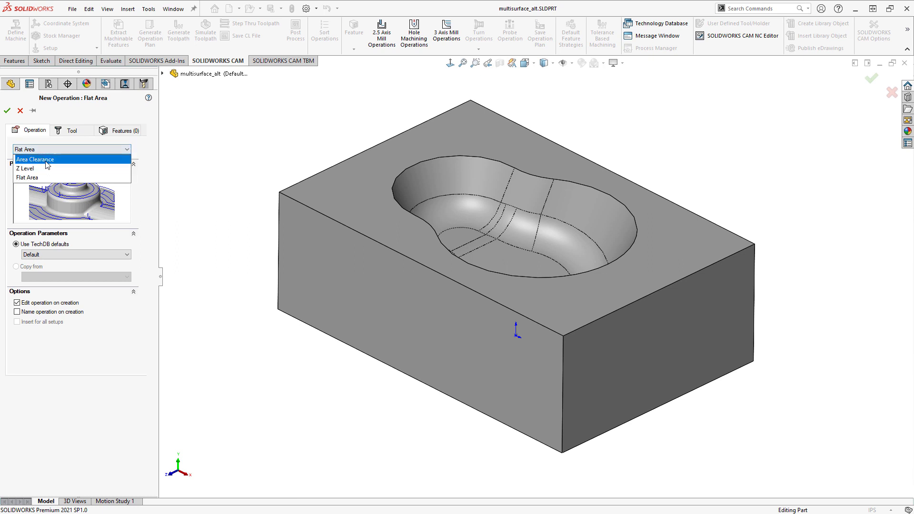
click(46, 164)
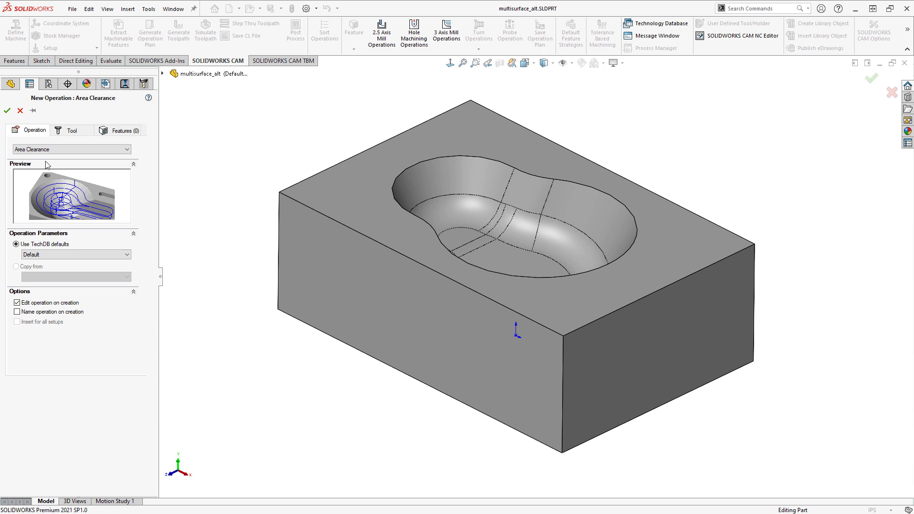
click(52, 152)
click(52, 165)
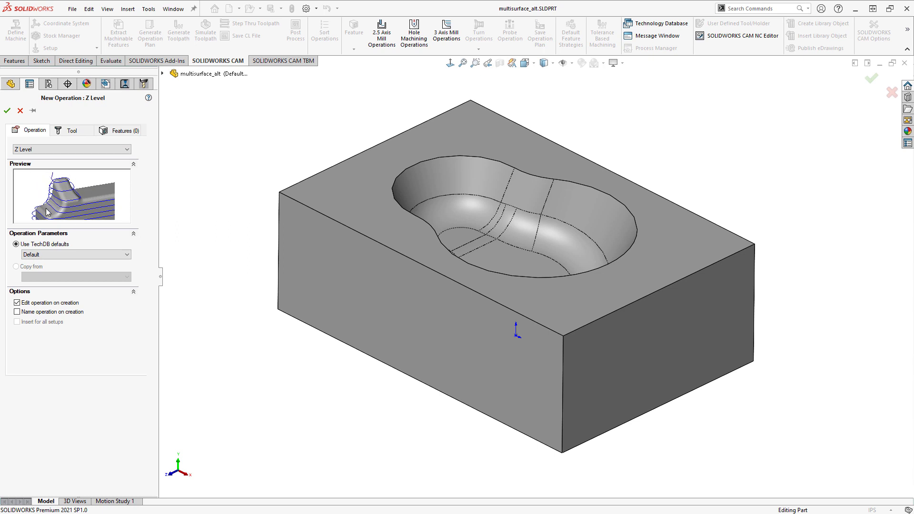
click(63, 150)
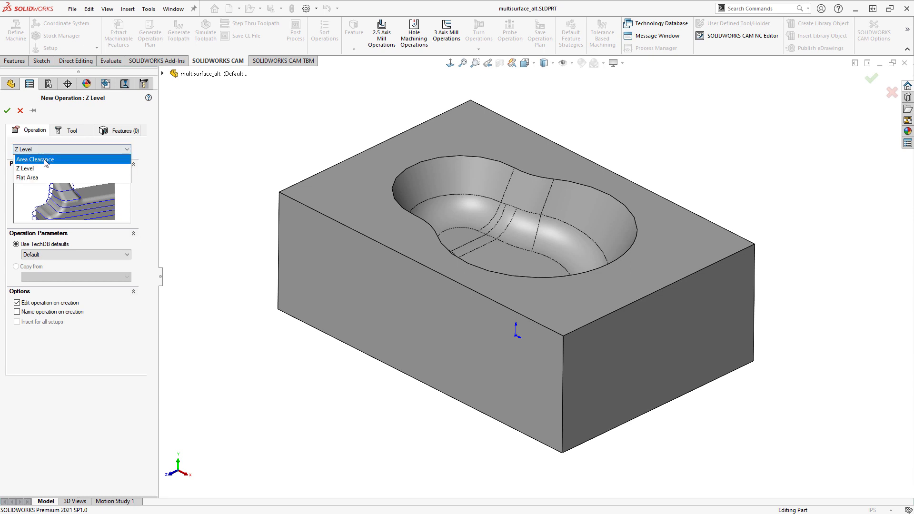
click(47, 159)
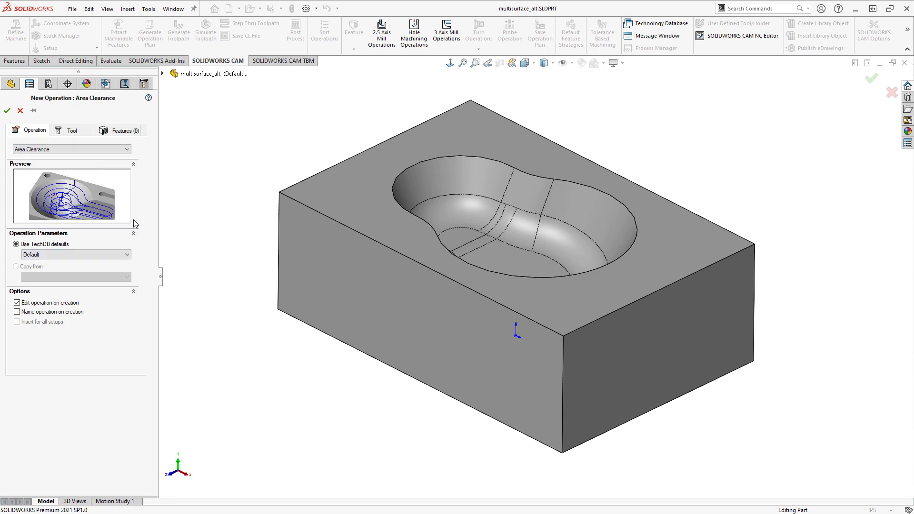
- Assign tool T07 - 0.25 Ball Nose and begin a new multi surface feature in a new setup based on the block's upper face
click(71, 132)
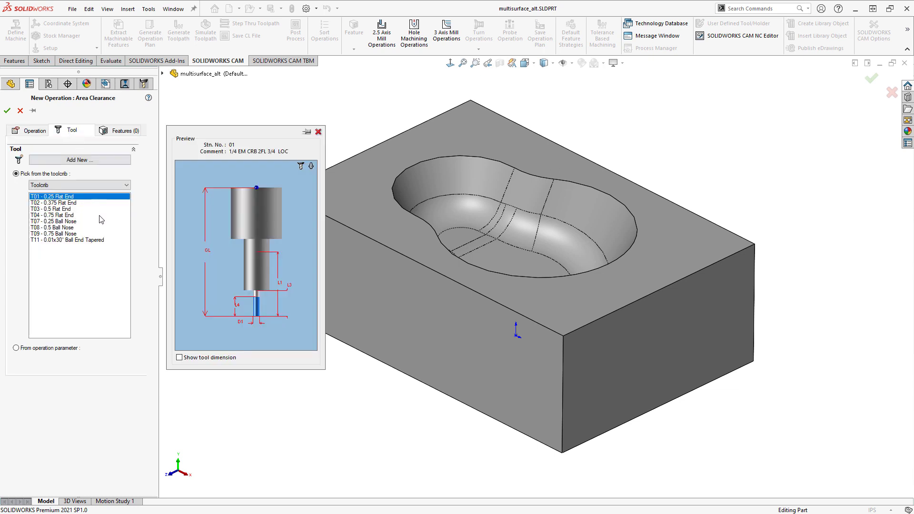
click(59, 221)
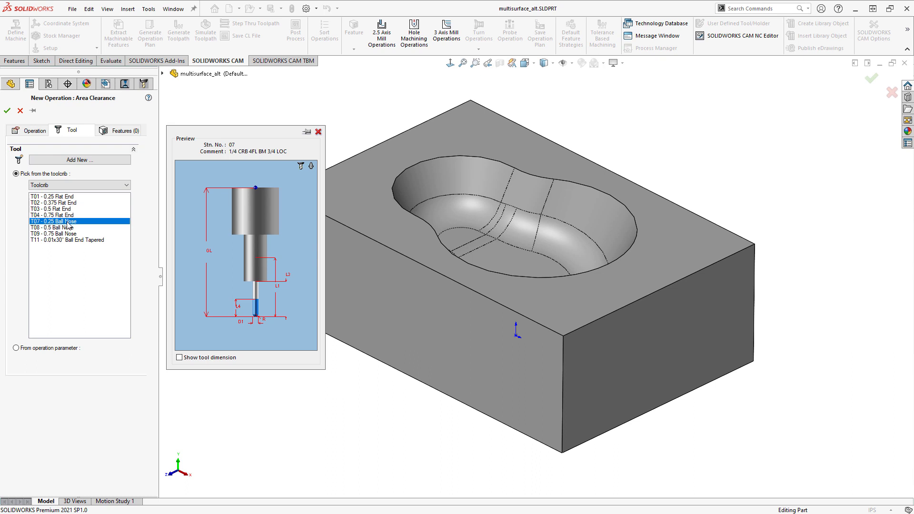
click(120, 131)
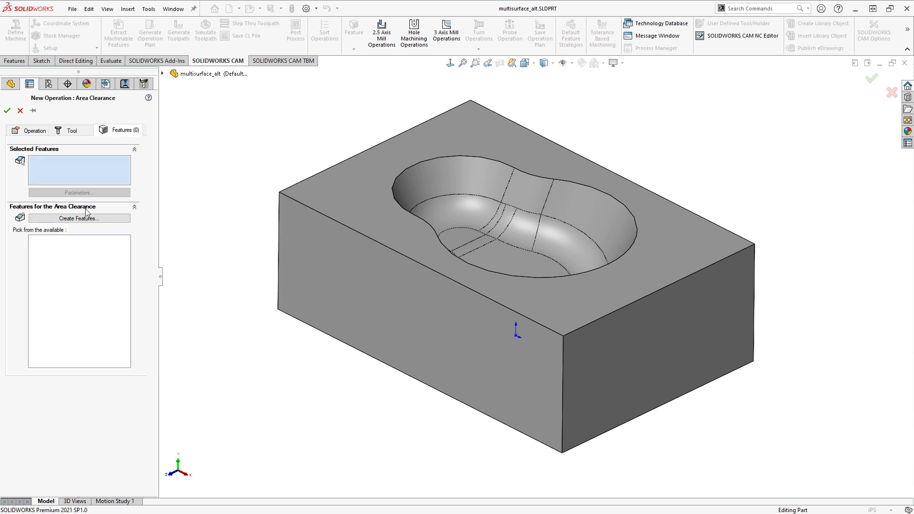
click(87, 219)
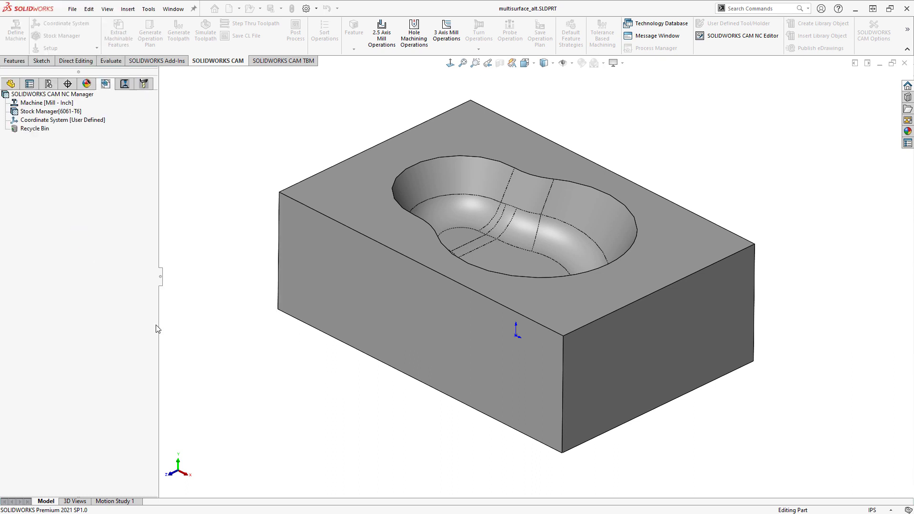
click(323, 191)
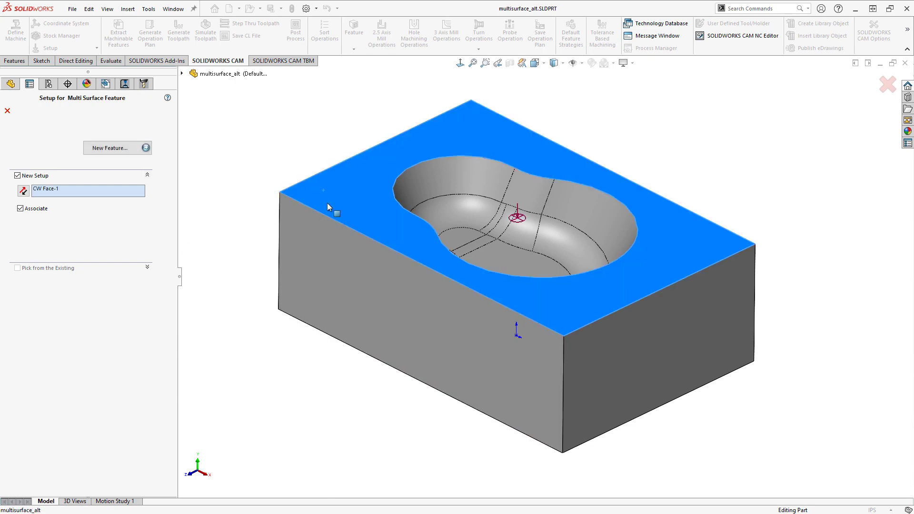
click(110, 147)
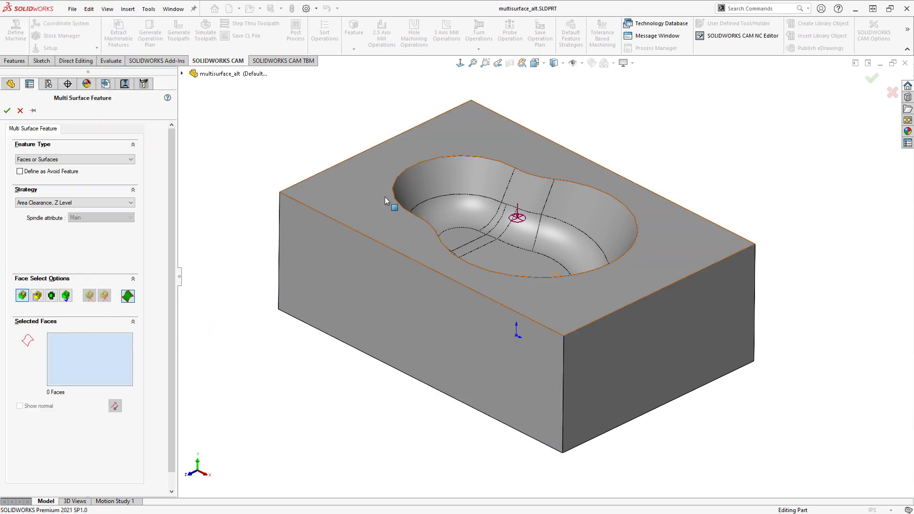
- Define the multi surface feature from all the pocket faces plus the block's upper face, using the Area Clearance, Z Level strategy
middle_drag(431, 224, 492, 170)
click(37, 298)
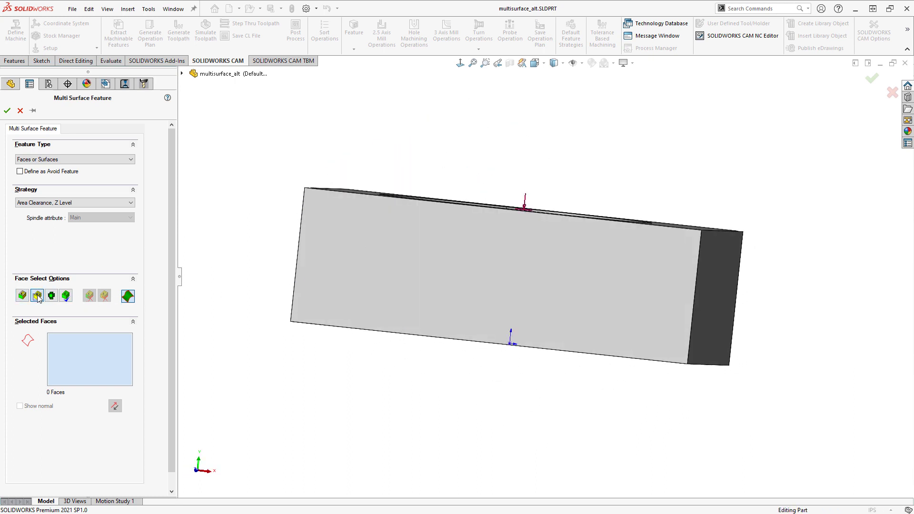
middle_drag(349, 343, 352, 351)
drag(332, 138, 700, 490)
middle_drag(610, 297, 564, 403)
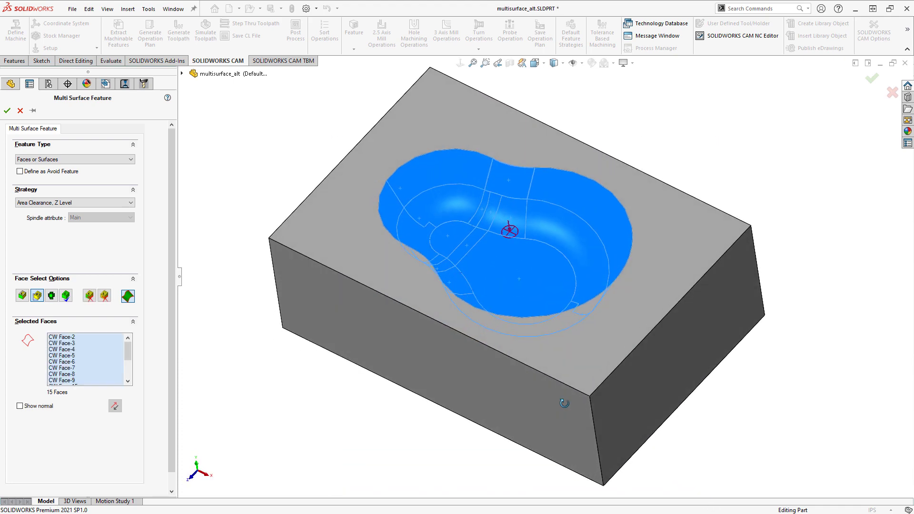
click(334, 240)
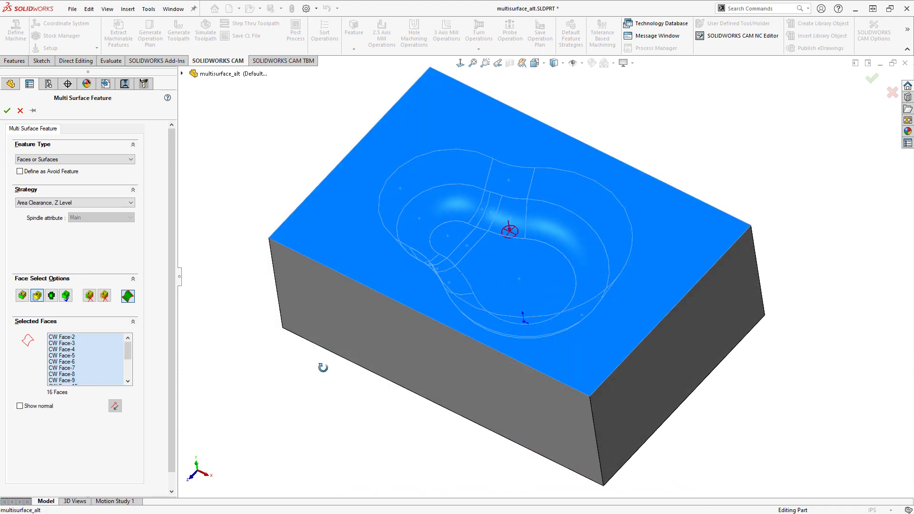
middle_drag(323, 367, 323, 325)
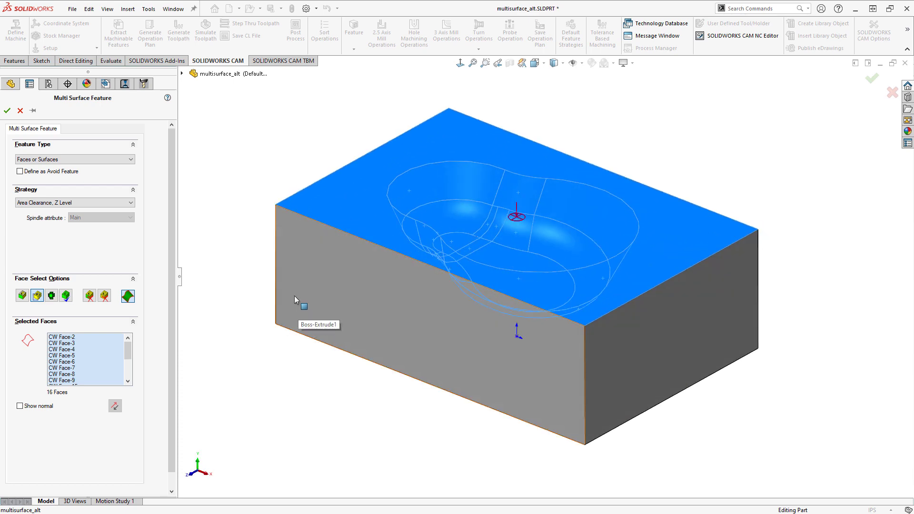
click(8, 111)
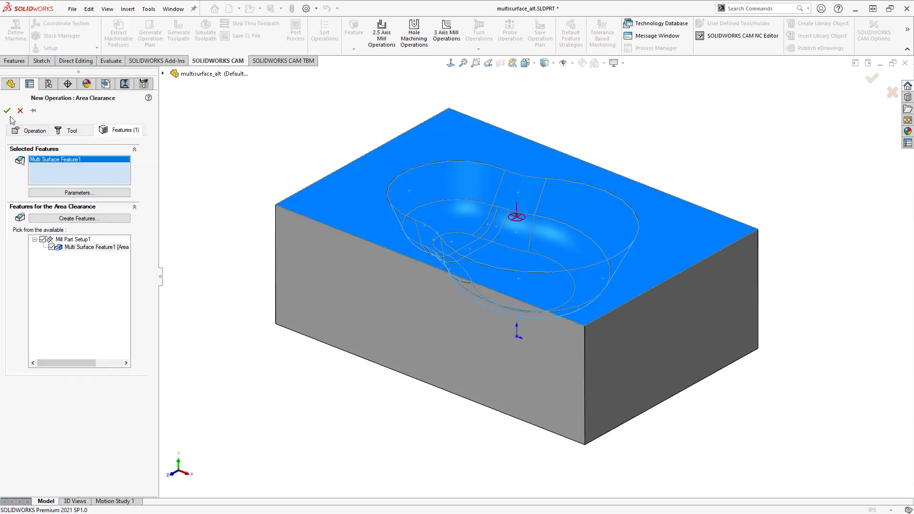
- Create the Area Clearance operation with Stock as the automatic contain area method, review its clearance settings, and accept the parameters
click(7, 110)
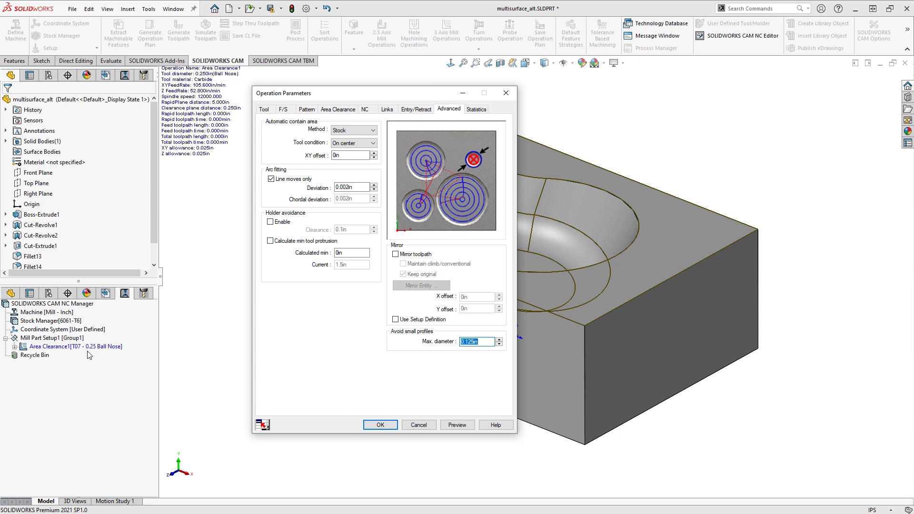
click(374, 131)
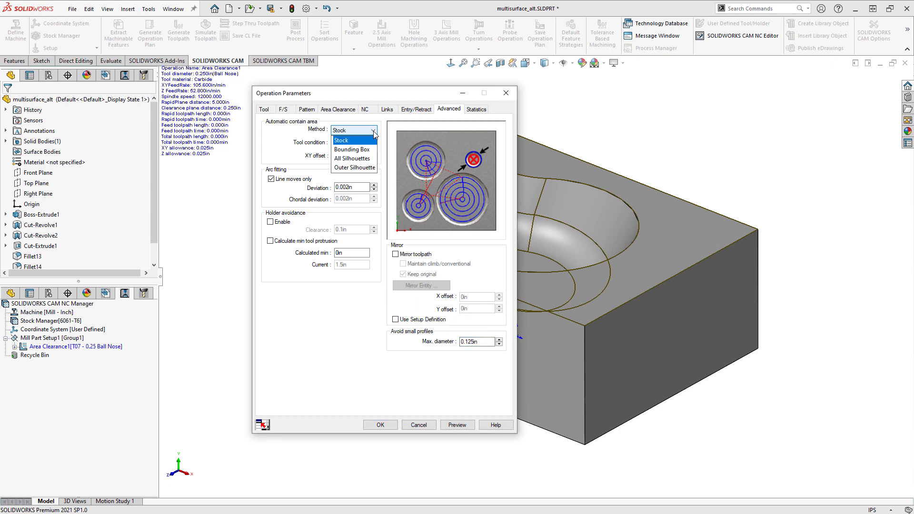
click(374, 139)
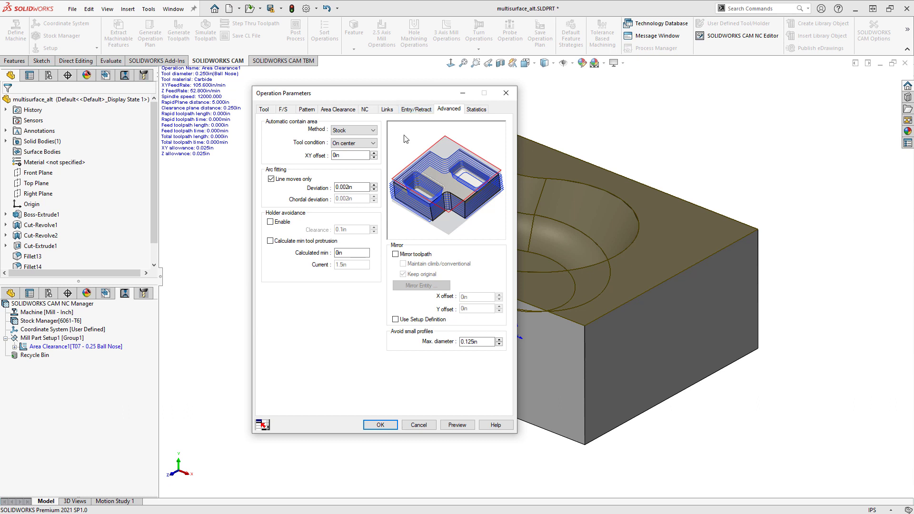
click(341, 110)
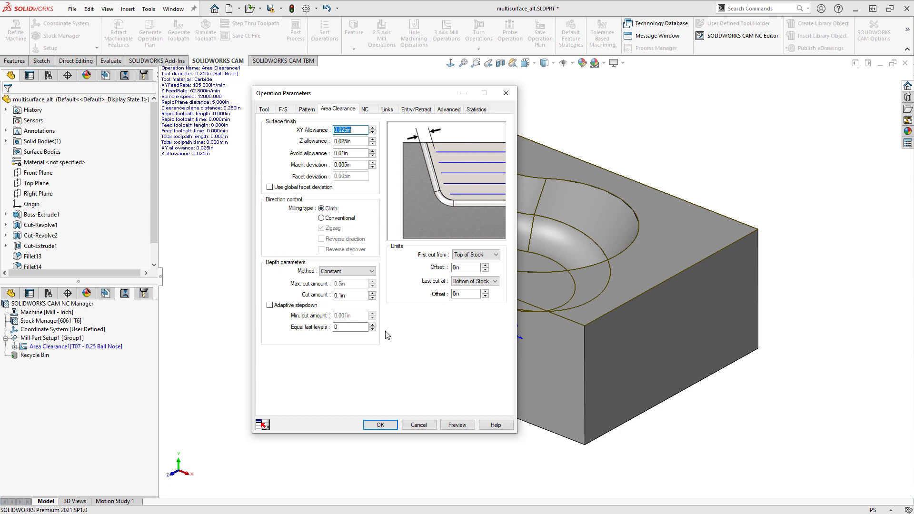
click(380, 424)
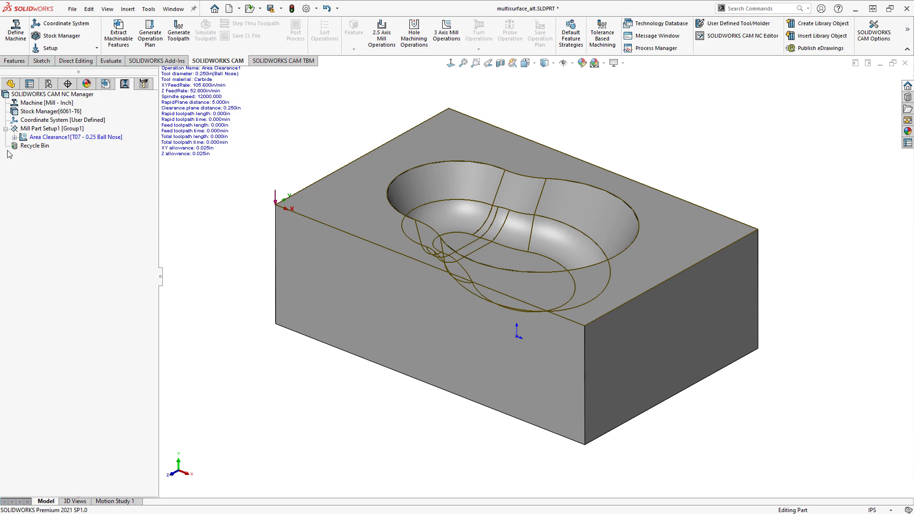
- Check the multi surface feature in the CAM feature tree and generate the toolpath for the Area Clearance operation
click(107, 89)
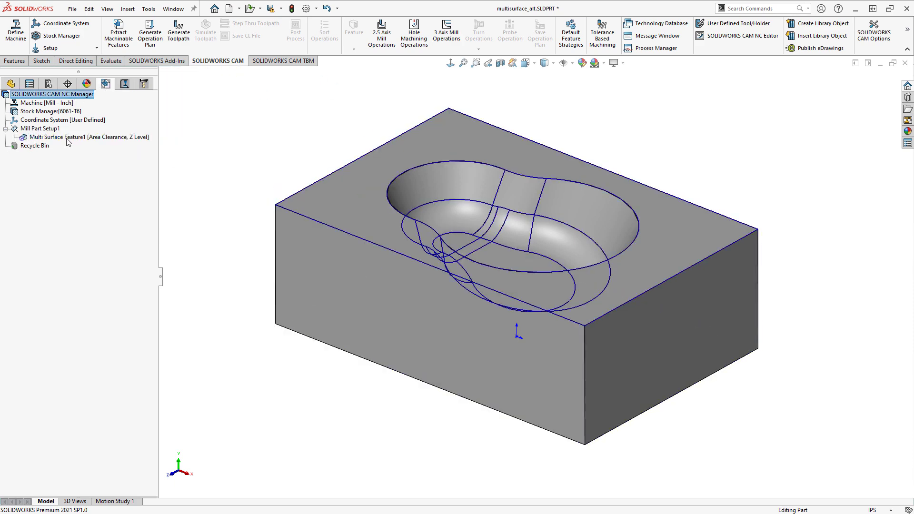
click(125, 84)
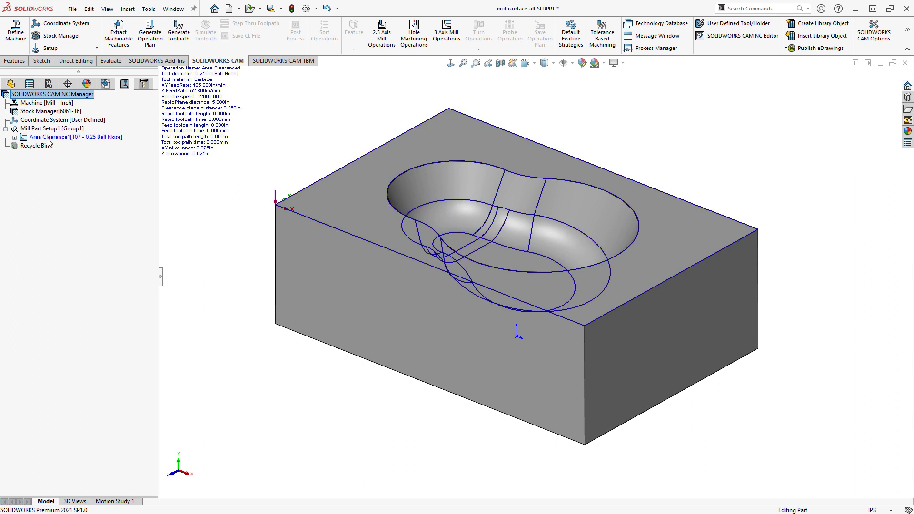
click(182, 41)
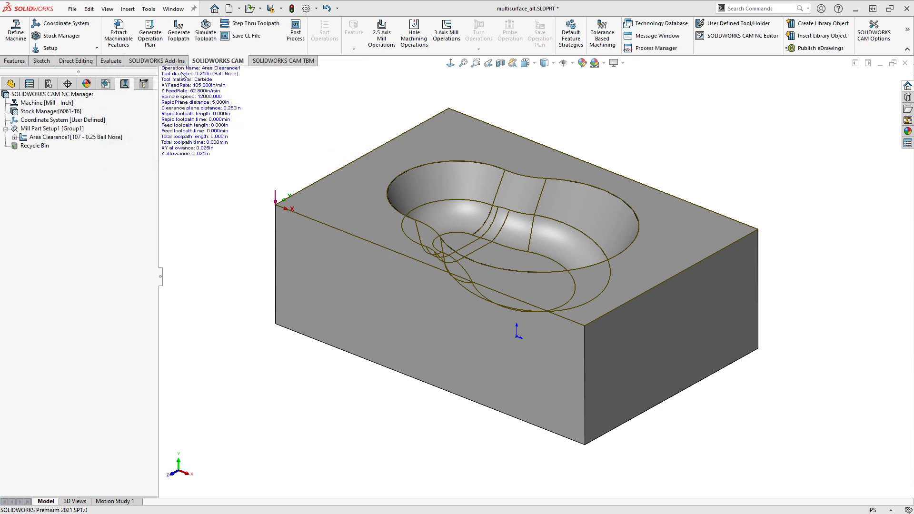
- Run the toolpath simulation of the Area Clearance operation at maximum playback speed
click(78, 141)
mouse_move(293, 388)
middle_down()
mouse_move(267, 281)
mouse_move(281, 350)
mouse_move(305, 390)
middle_up()
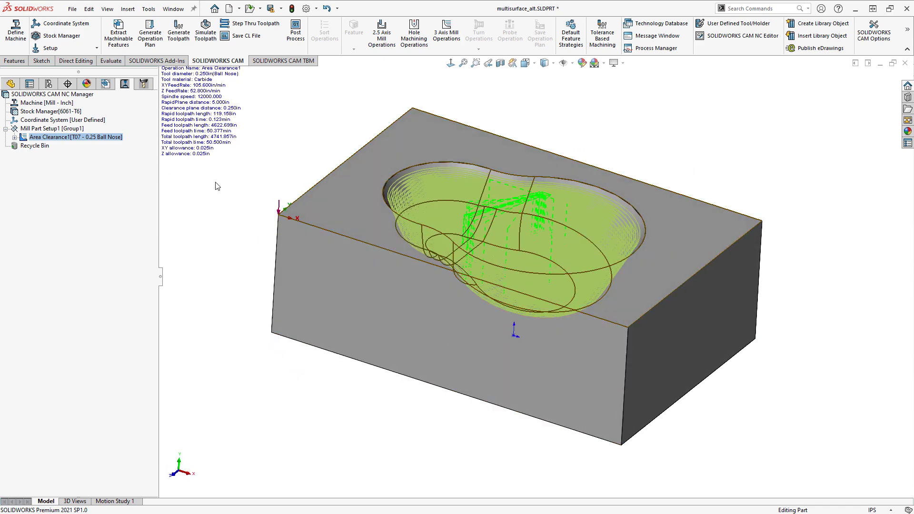
click(205, 31)
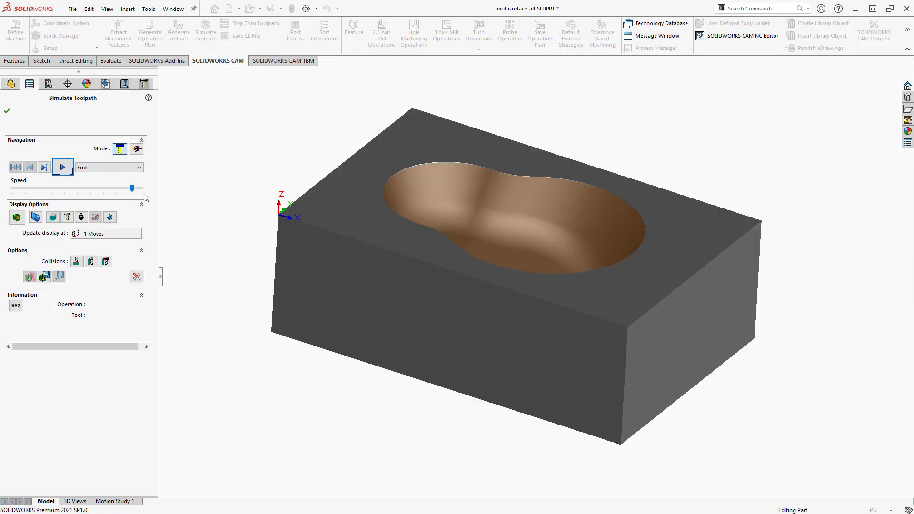
drag(132, 188, 140, 188)
click(62, 167)
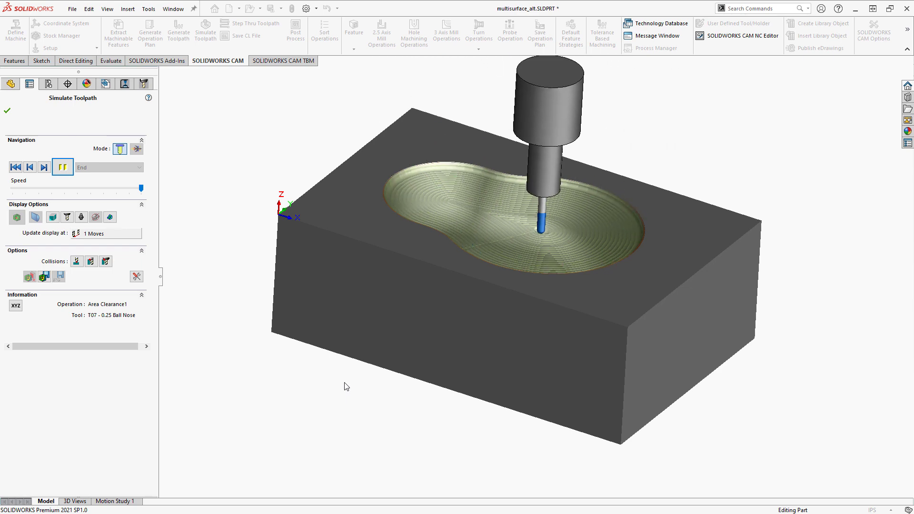
- Examine the simulated pocket walls and floor up close and from several angles while the ball nose tool cuts
scroll(472, 178, down, 8)
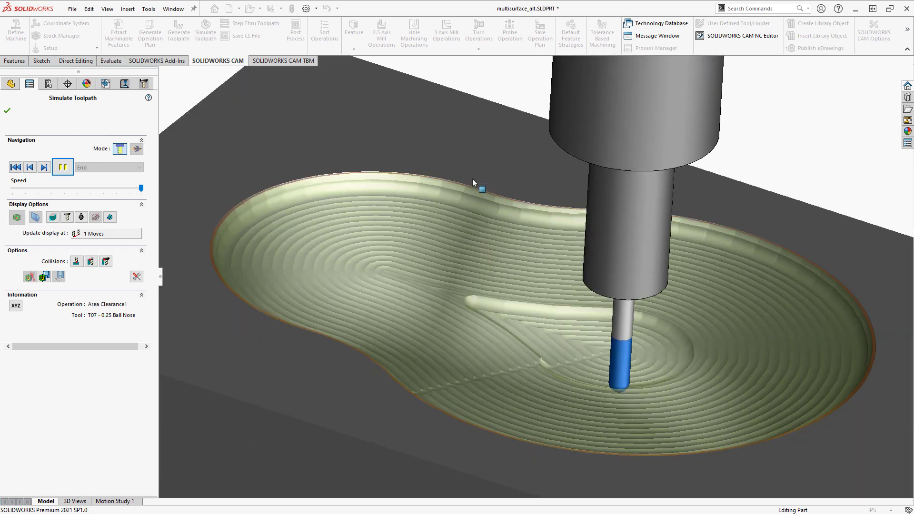
middle_drag(472, 178, 384, 230)
scroll(456, 210, down, 6)
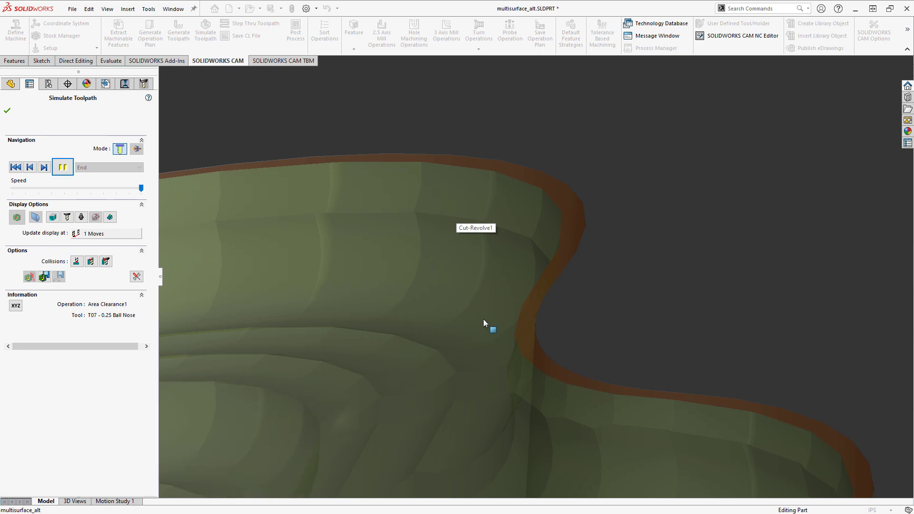
scroll(483, 319, up, 8)
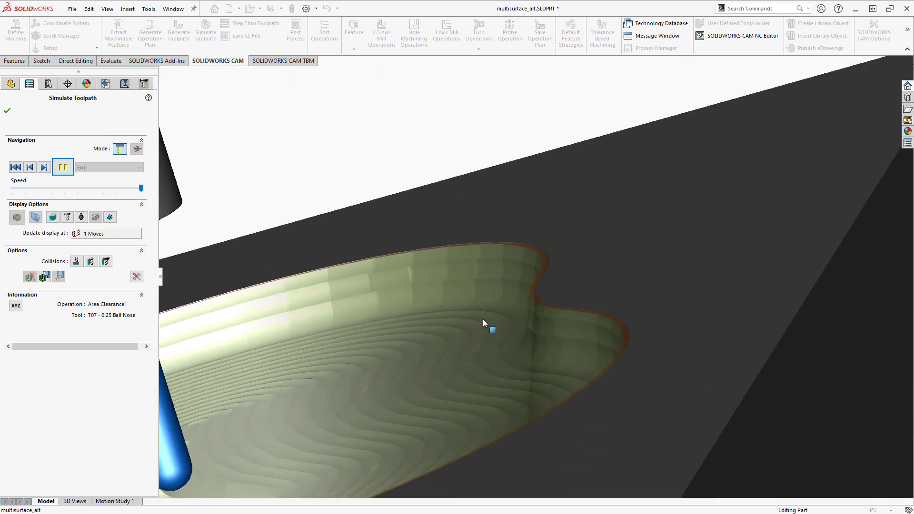
middle_drag(478, 322, 535, 351)
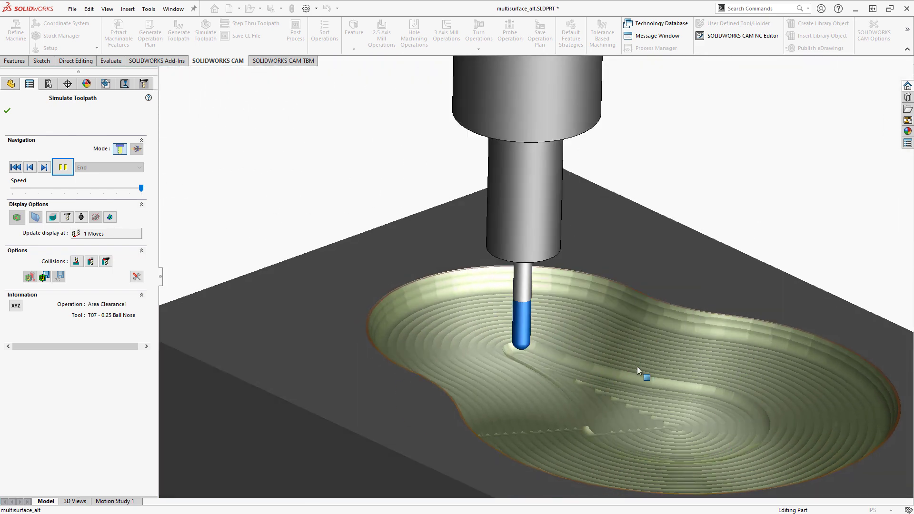
scroll(637, 367, up, 4)
scroll(626, 370, up, 1)
scroll(625, 370, down, 1)
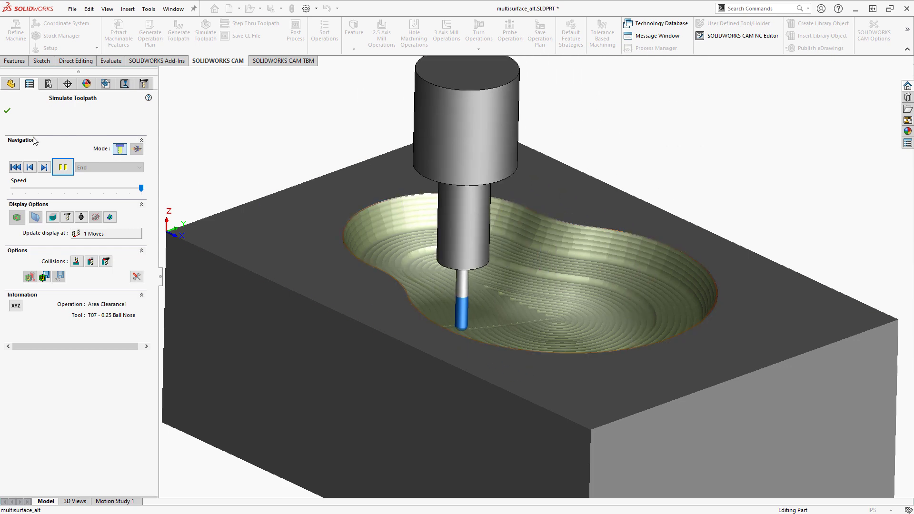
- Pause and close the toolpath simulation, and review the Area Clearance toolpath on the whole block
click(62, 167)
click(7, 111)
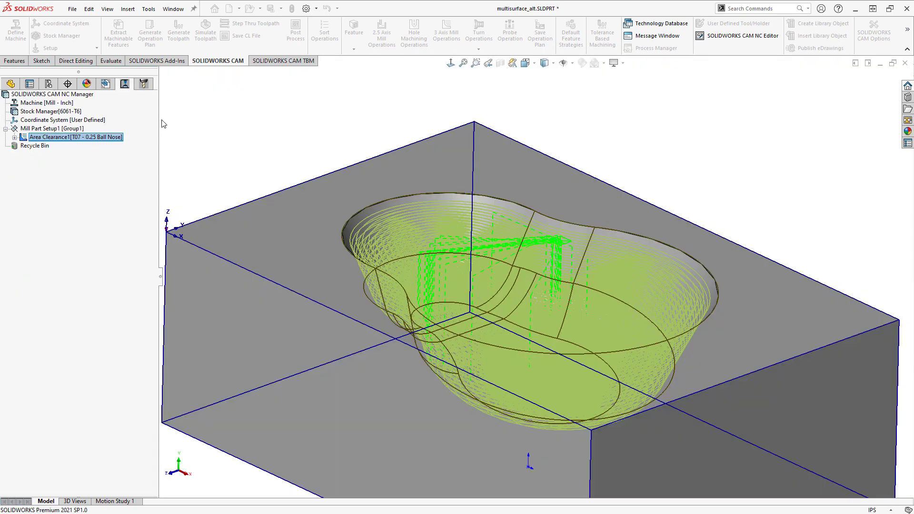
scroll(597, 367, down, 5)
scroll(597, 367, up, 6)
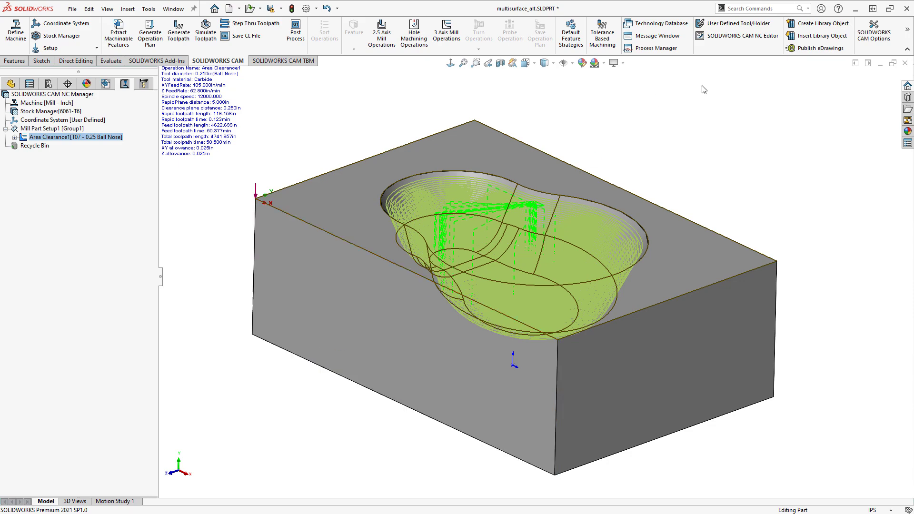
key(alt+Tab)
key(Tab)
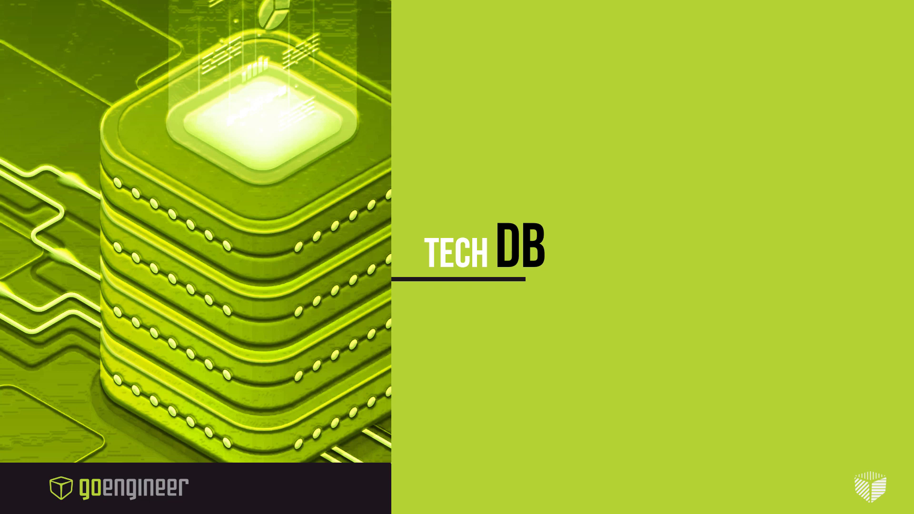
key(Right)
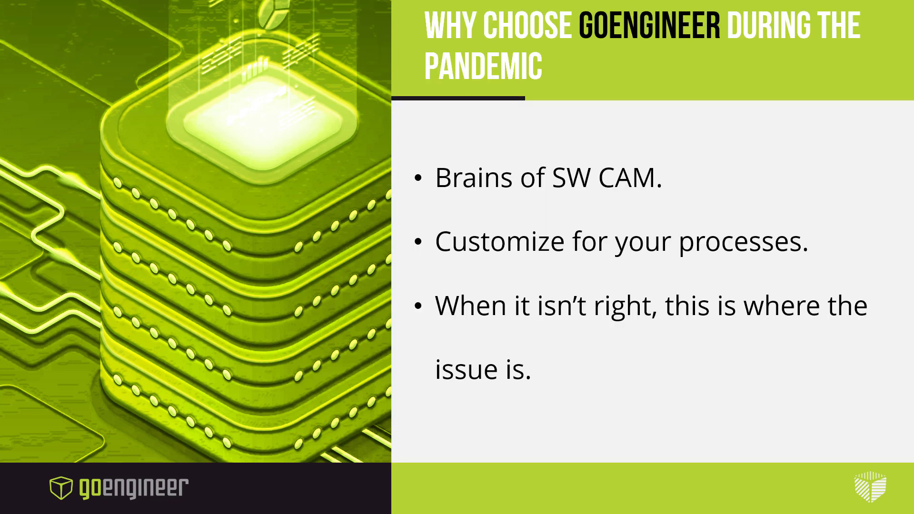
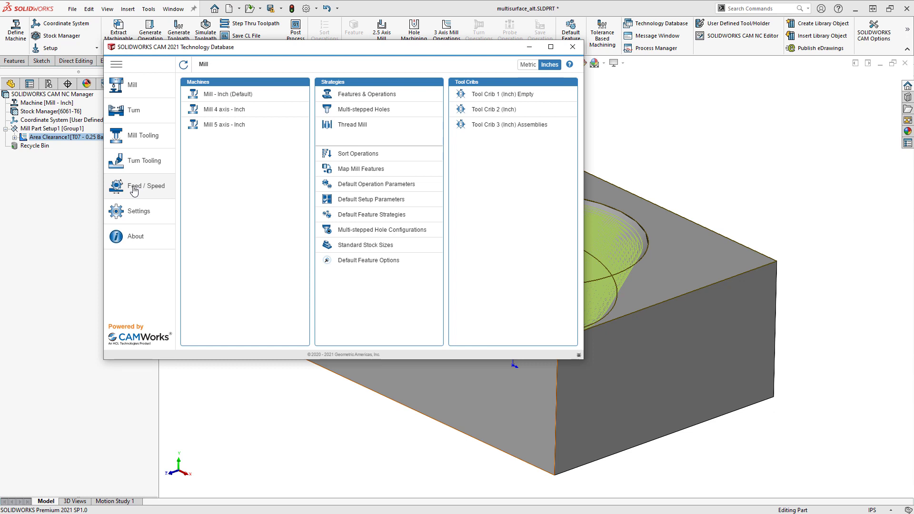
- Check the Technology Database settings, and review the default Mill - Inch machine's general, specification, turret and spindle parameters
click(145, 223)
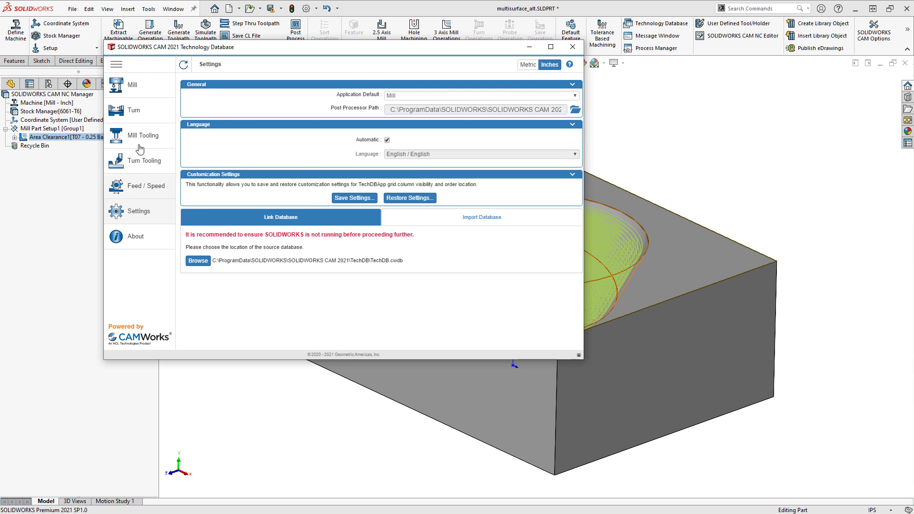
click(129, 89)
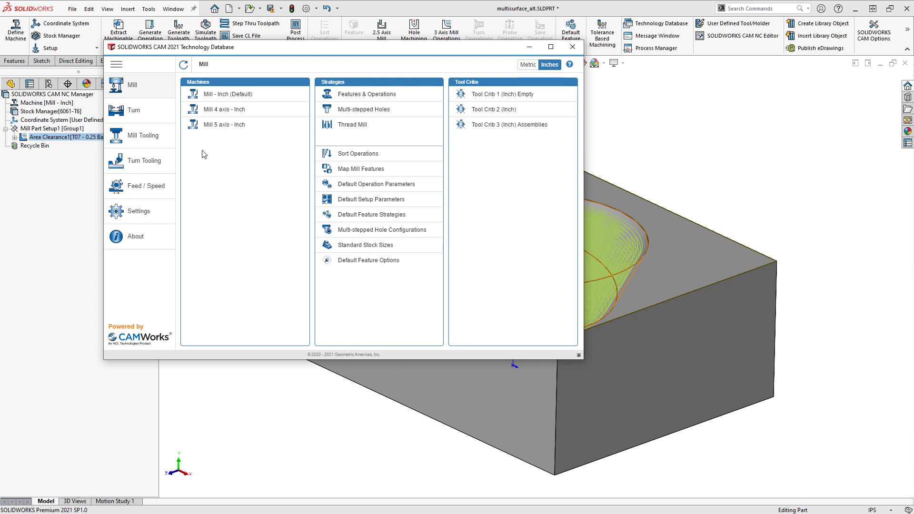
double_click(223, 95)
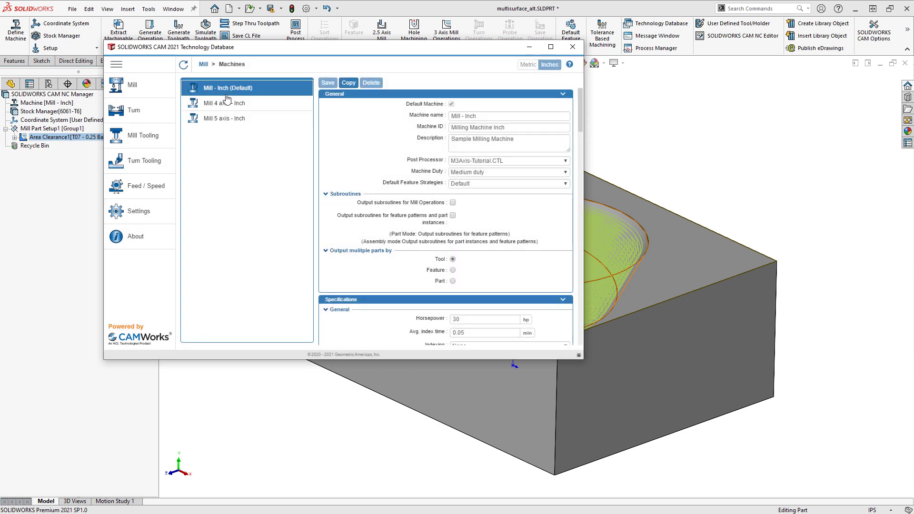
drag(581, 119, 580, 140)
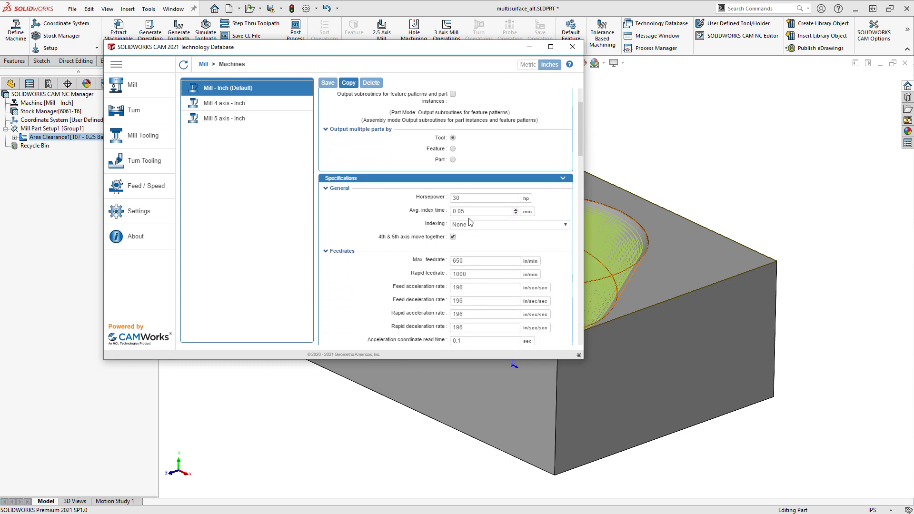
drag(580, 153, 580, 169)
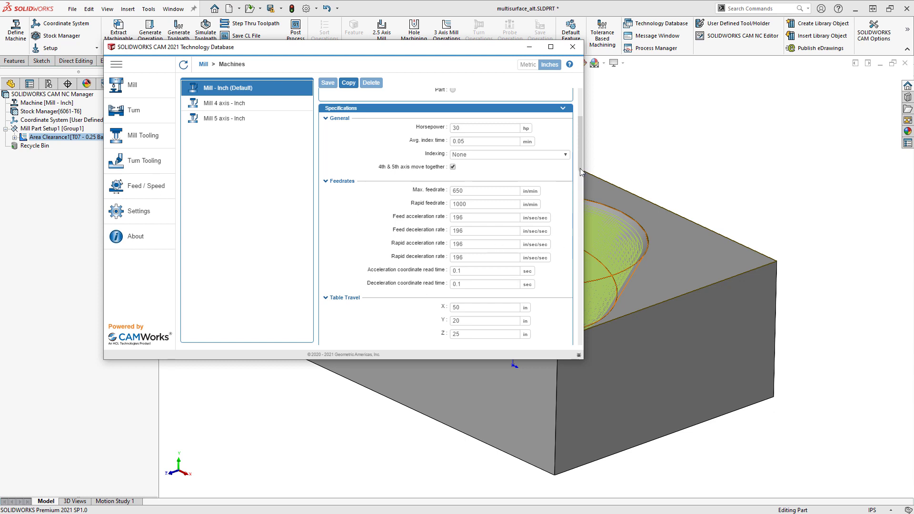
drag(580, 168, 583, 205)
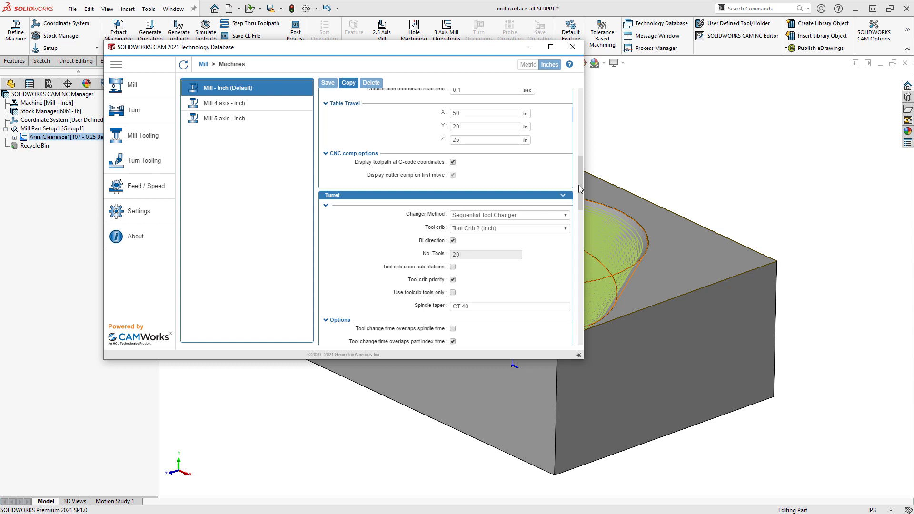
drag(580, 185, 581, 222)
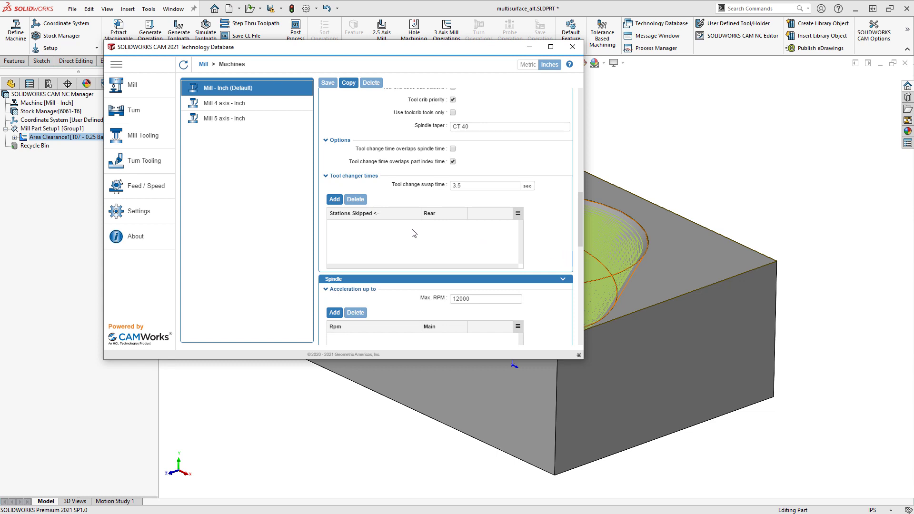
- Try to refresh the stock material data among the feed and speed functions, and close the Technology Database
click(148, 142)
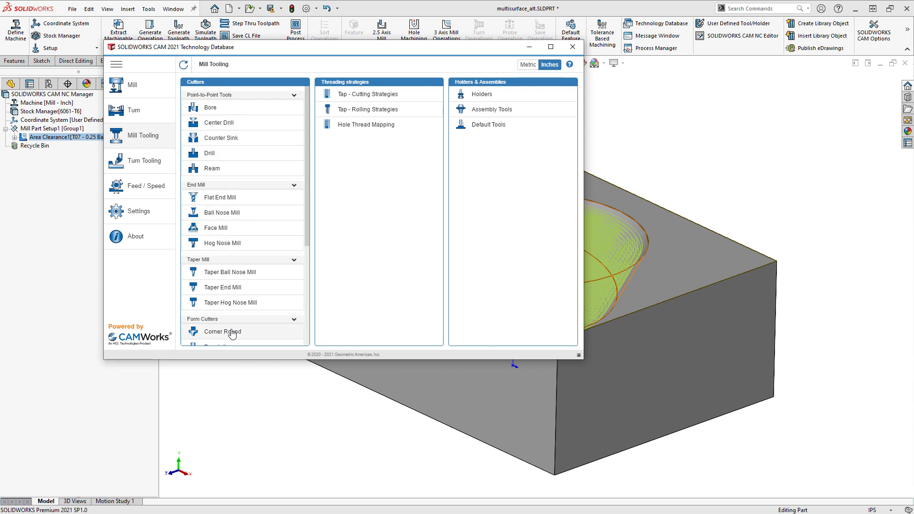
click(141, 189)
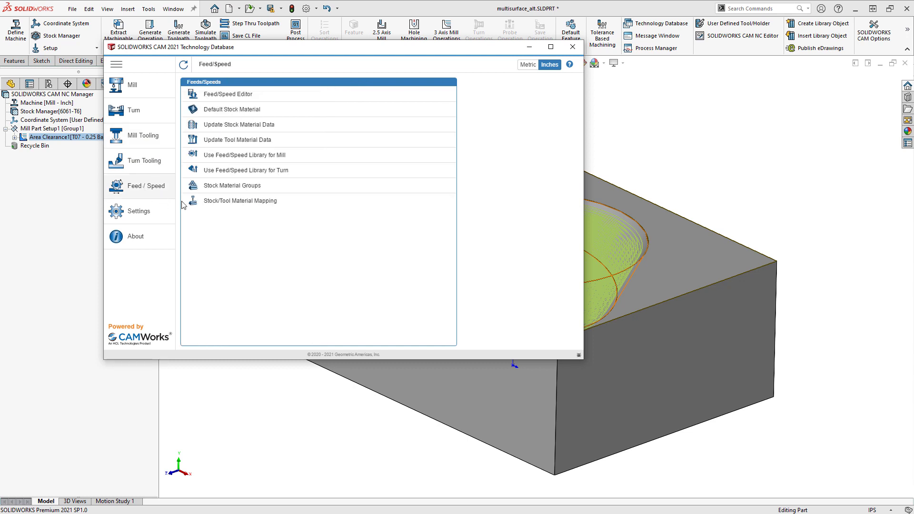
click(215, 126)
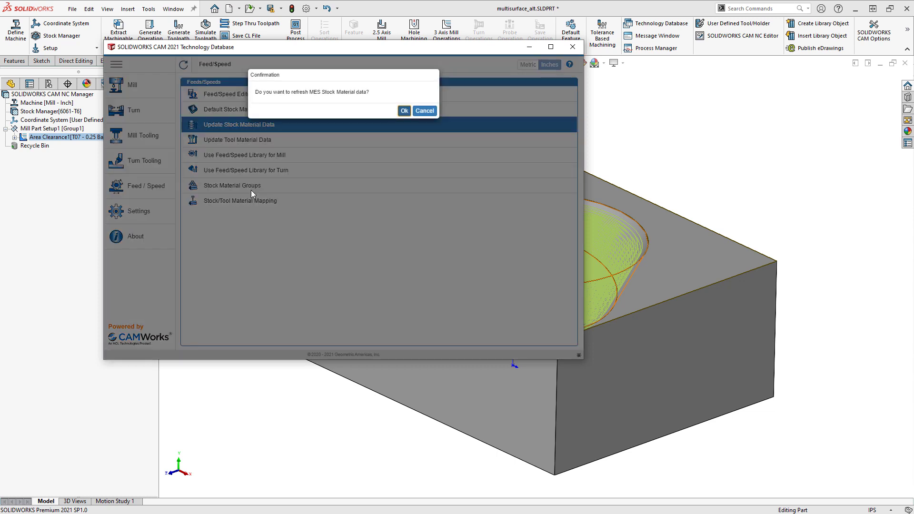
click(404, 110)
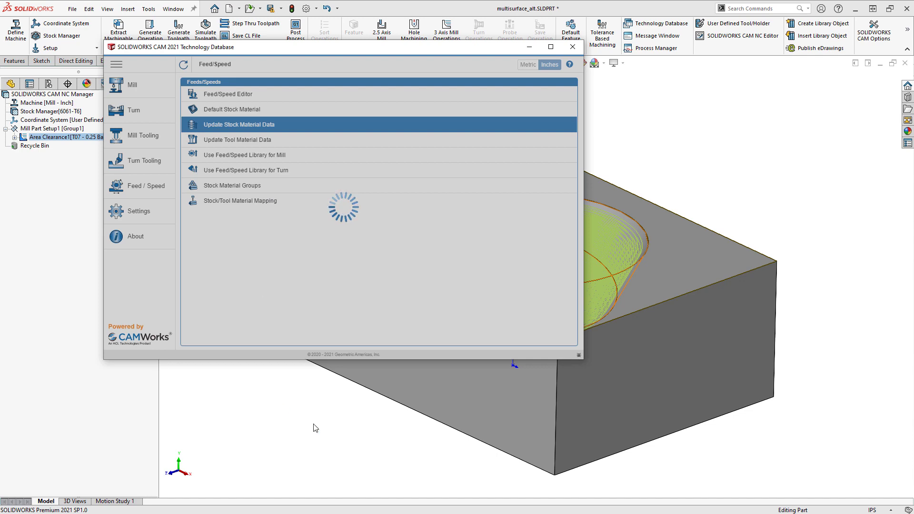
click(574, 46)
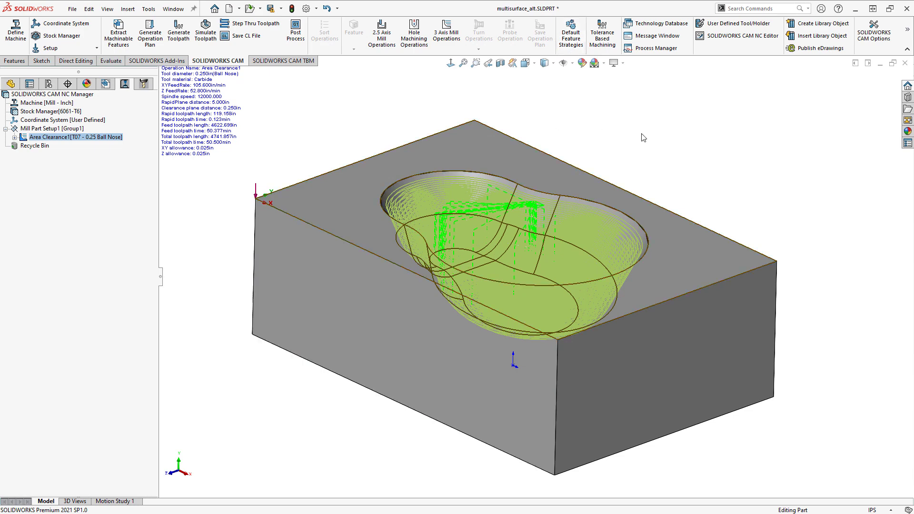
- Reopen the Technology Database, review the turn and mill tooling including the Taper Ball Nose Mill cutters, and close it
click(648, 27)
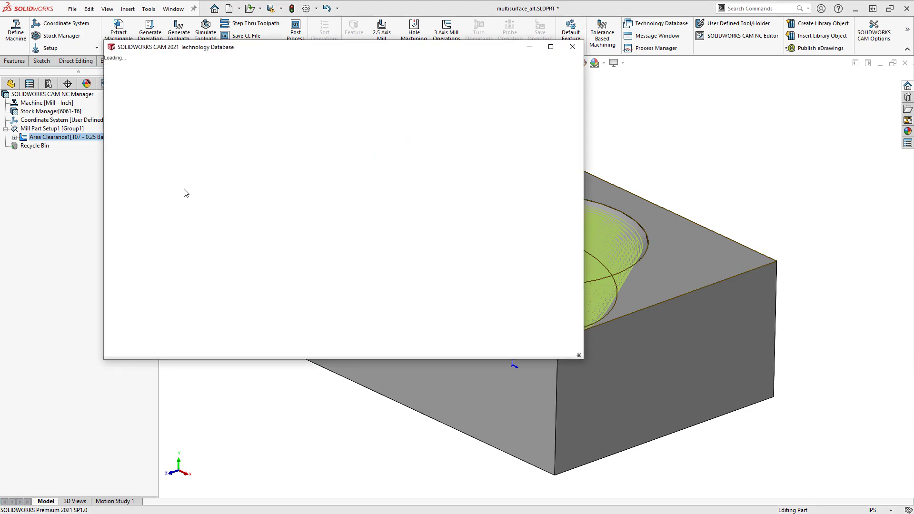
click(144, 162)
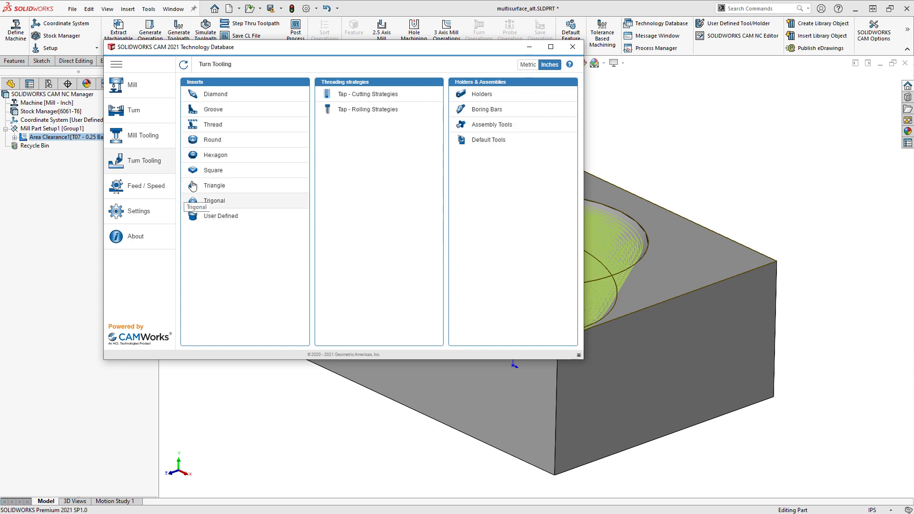
click(142, 136)
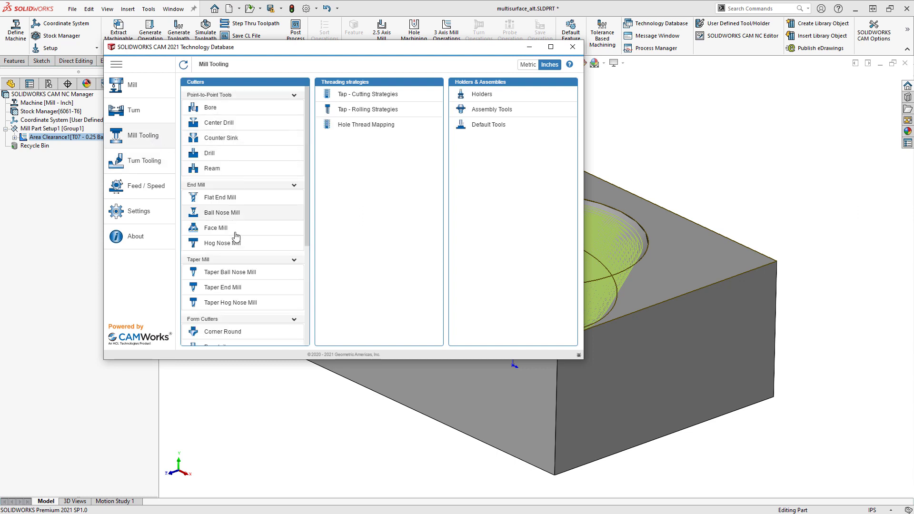
click(255, 273)
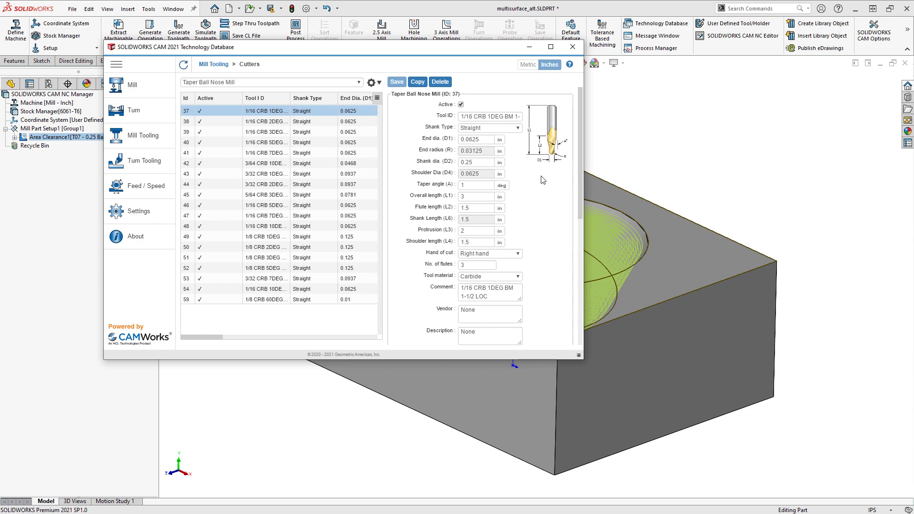
click(574, 50)
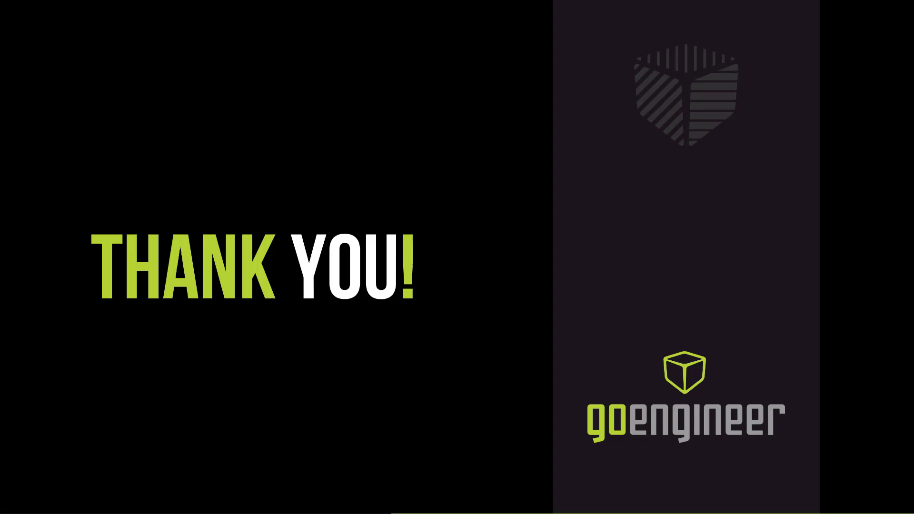